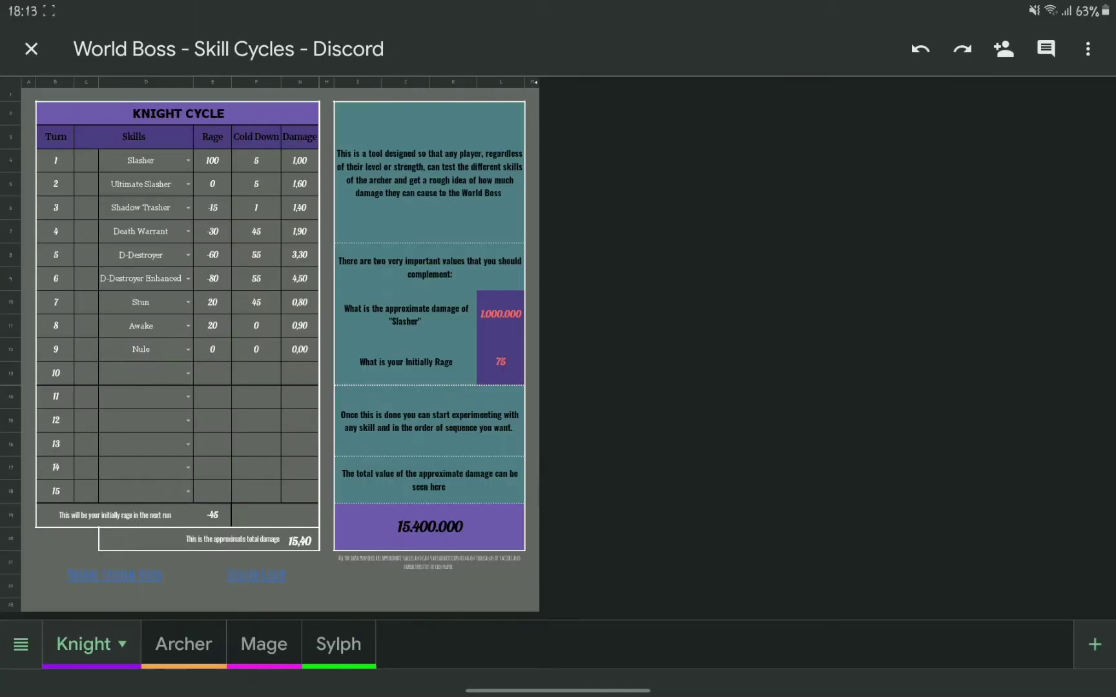
Switch the spreadsheet to the light theme and view the Archer, Mage and Sylph sheets
{"action": "left_click", "coordinate": [1088, 49]}
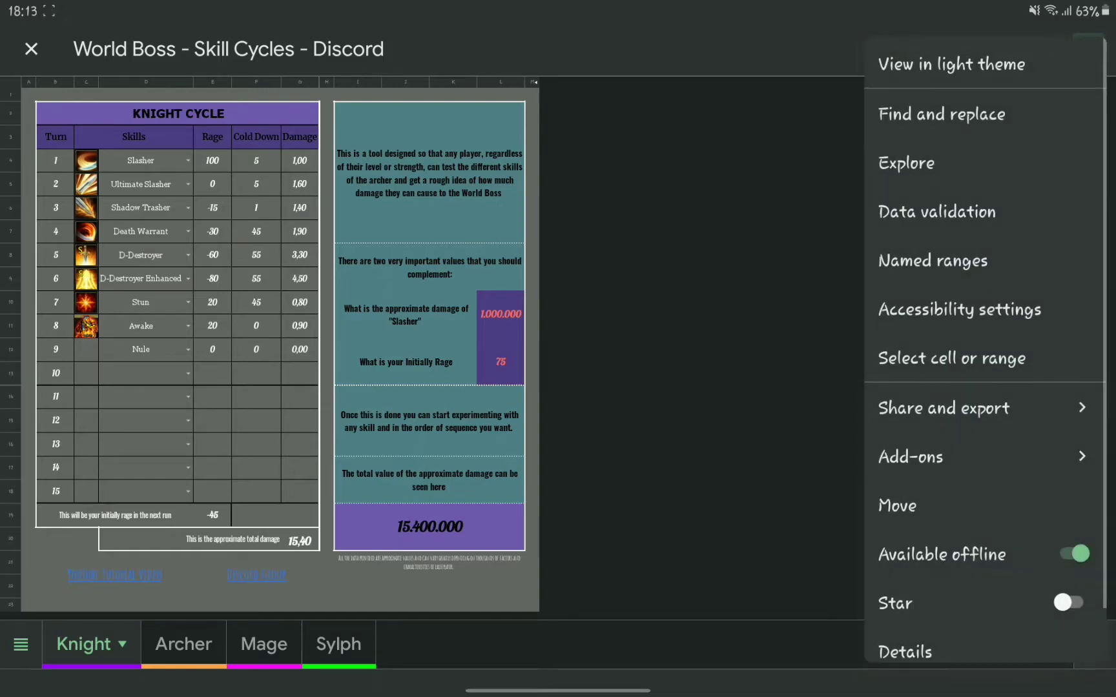
{"action": "left_click", "coordinate": [951, 64]}
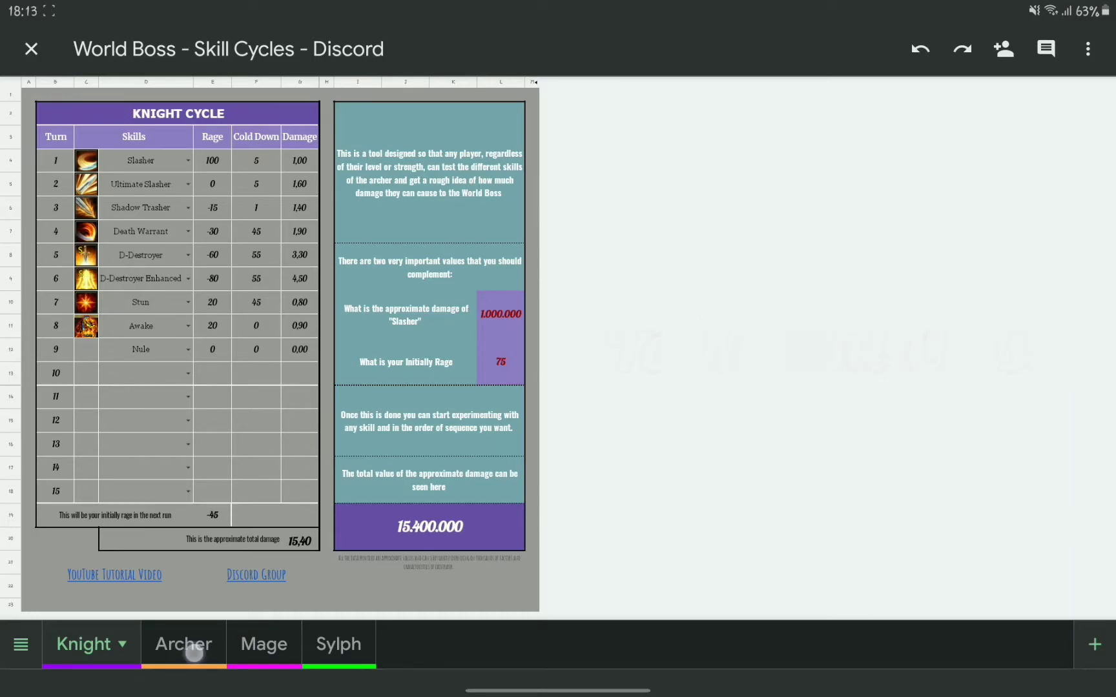
{"action": "left_click", "coordinate": [183, 644]}
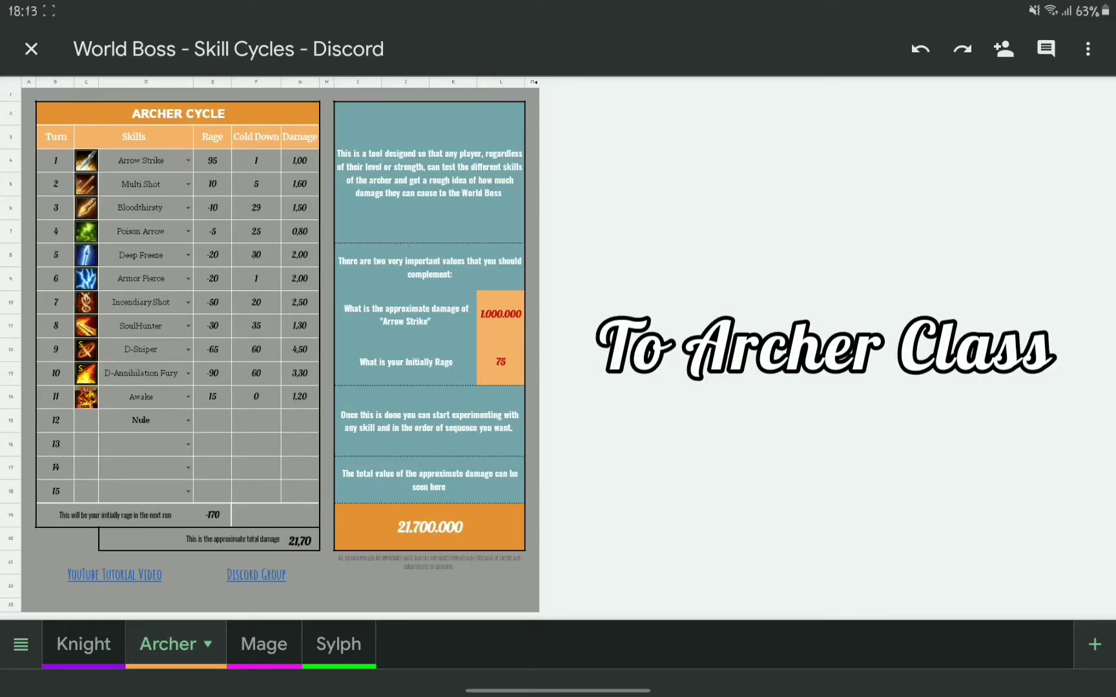
{"action": "left_click", "coordinate": [263, 644]}
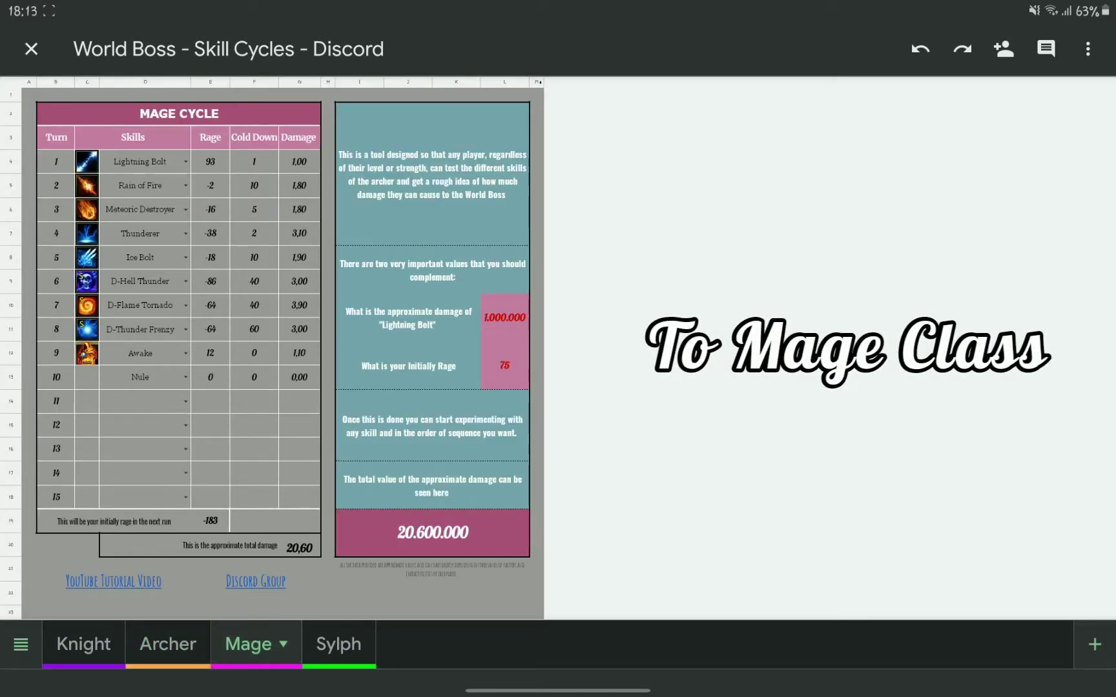
{"action": "left_click", "coordinate": [338, 645]}
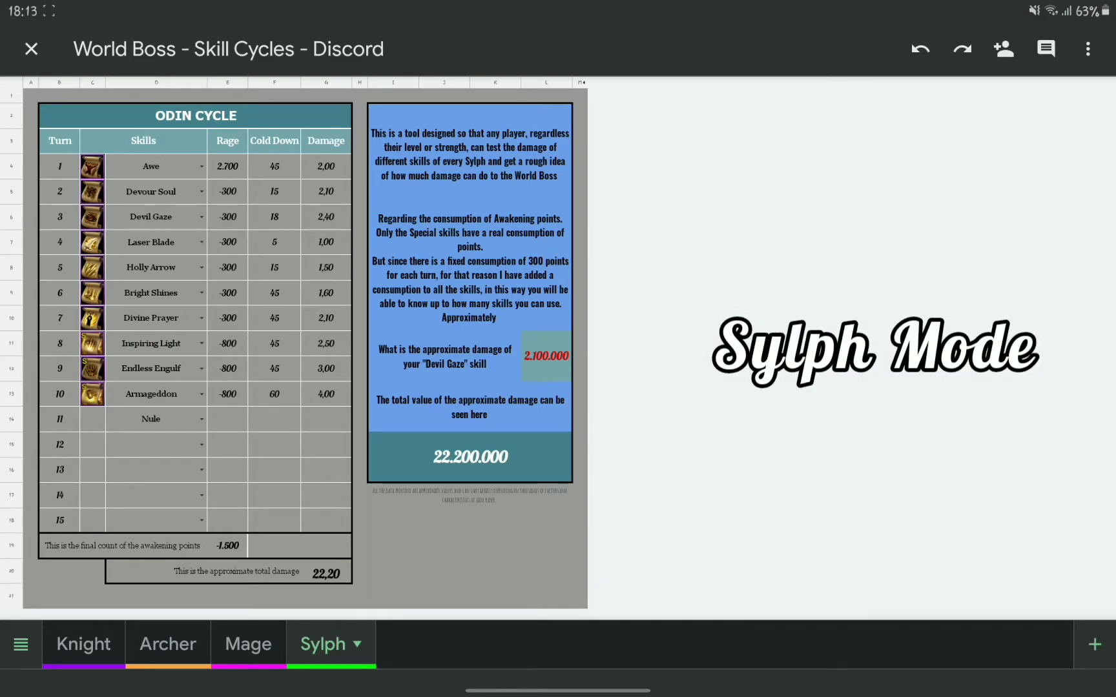
{"action": "left_click", "coordinate": [84, 644]}
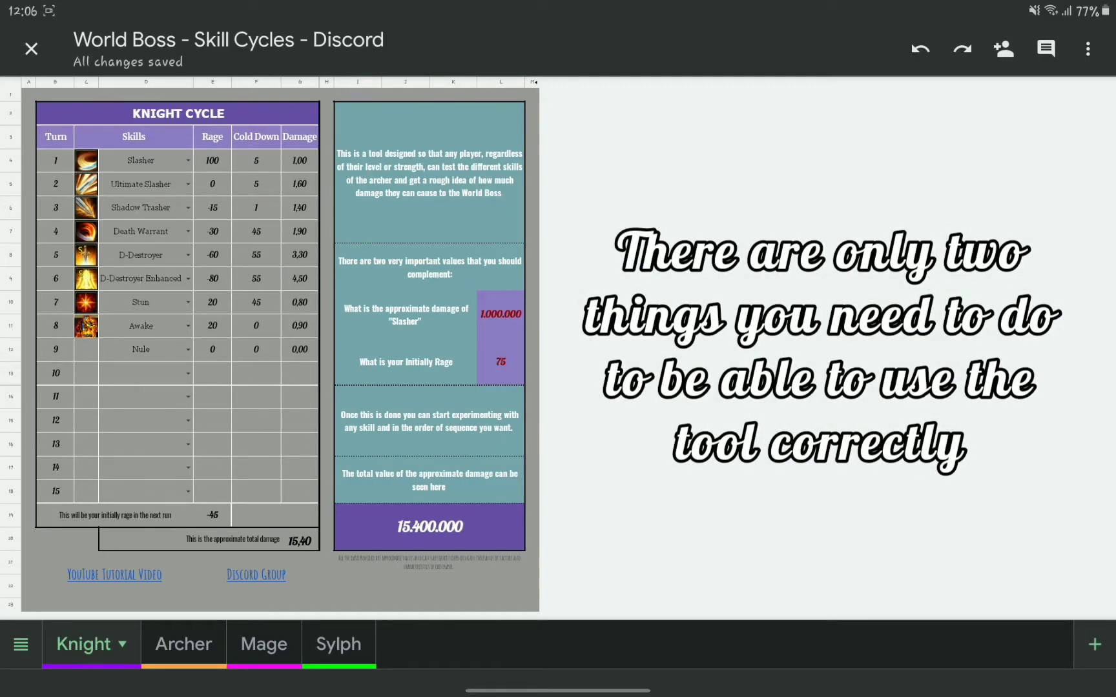
Change the Knight's initial rage to 65, correcting an earlier entry of 50
{"action": "left_click", "coordinate": [500, 361]}
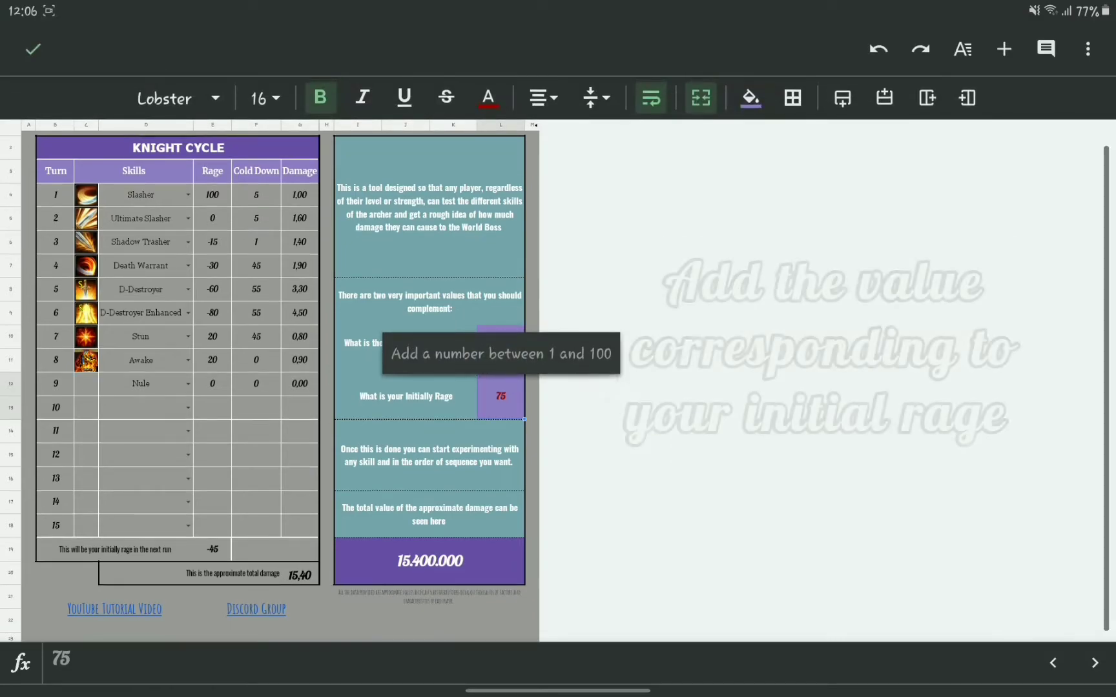
{"action": "left_click", "coordinate": [262, 660]}
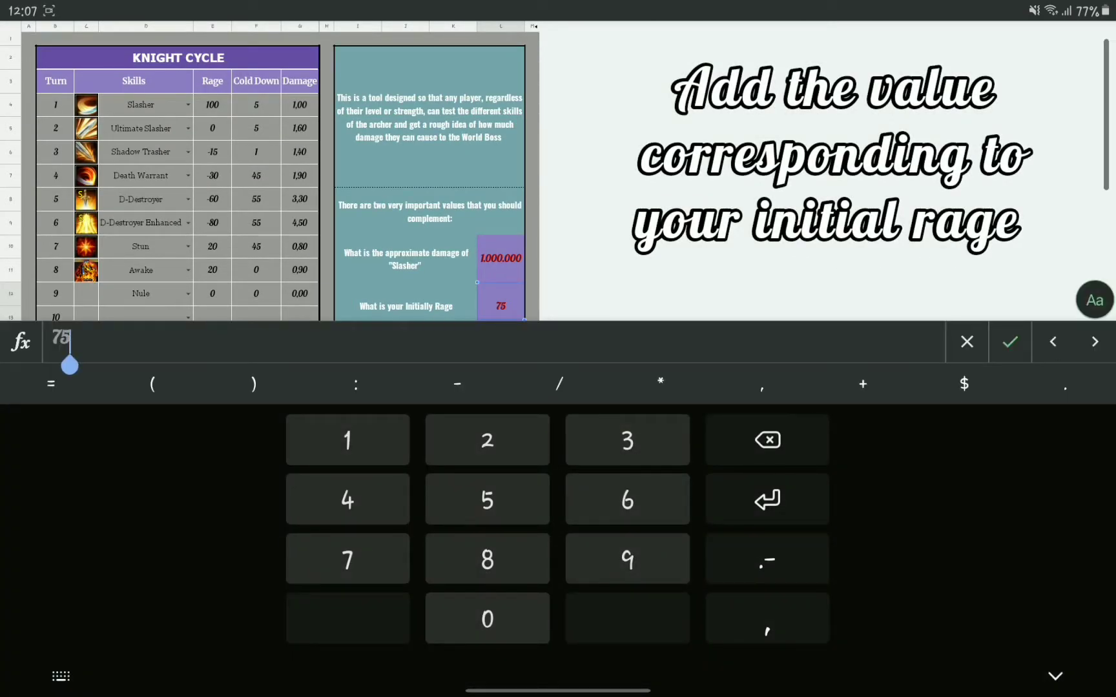
{"action": "left_click", "coordinate": [766, 440]}
{"action": "left_click", "coordinate": [487, 500]}
{"action": "type", "text": "50"}
{"action": "left_click", "coordinate": [1009, 341]}
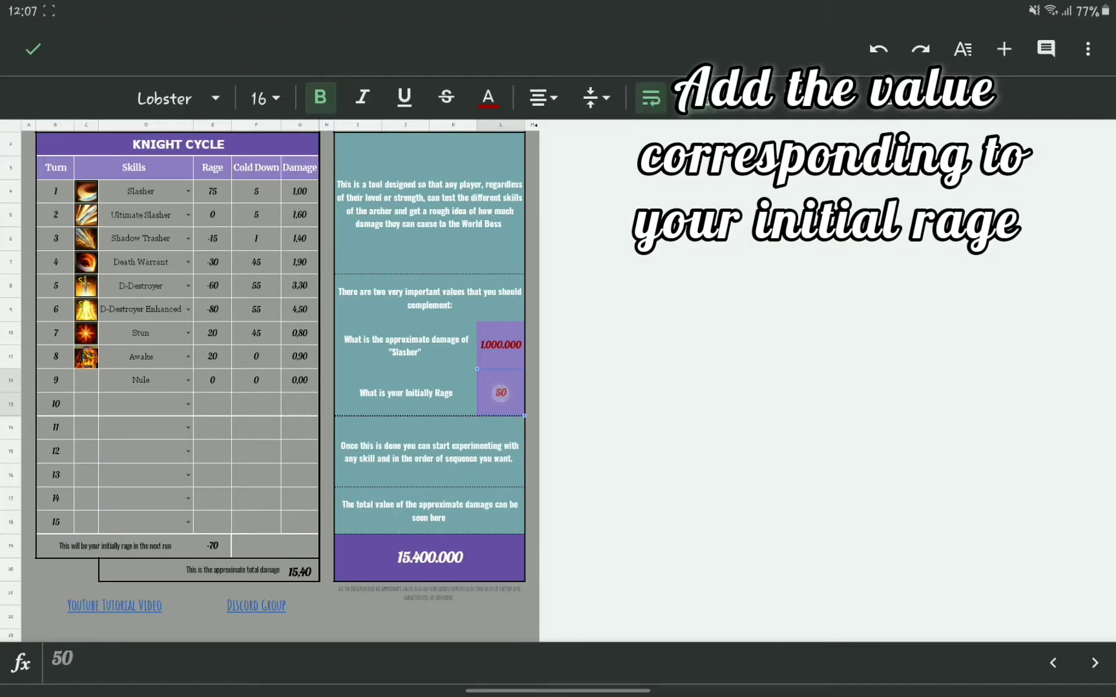
{"action": "left_click", "coordinate": [501, 392]}
{"action": "left_click", "coordinate": [462, 659]}
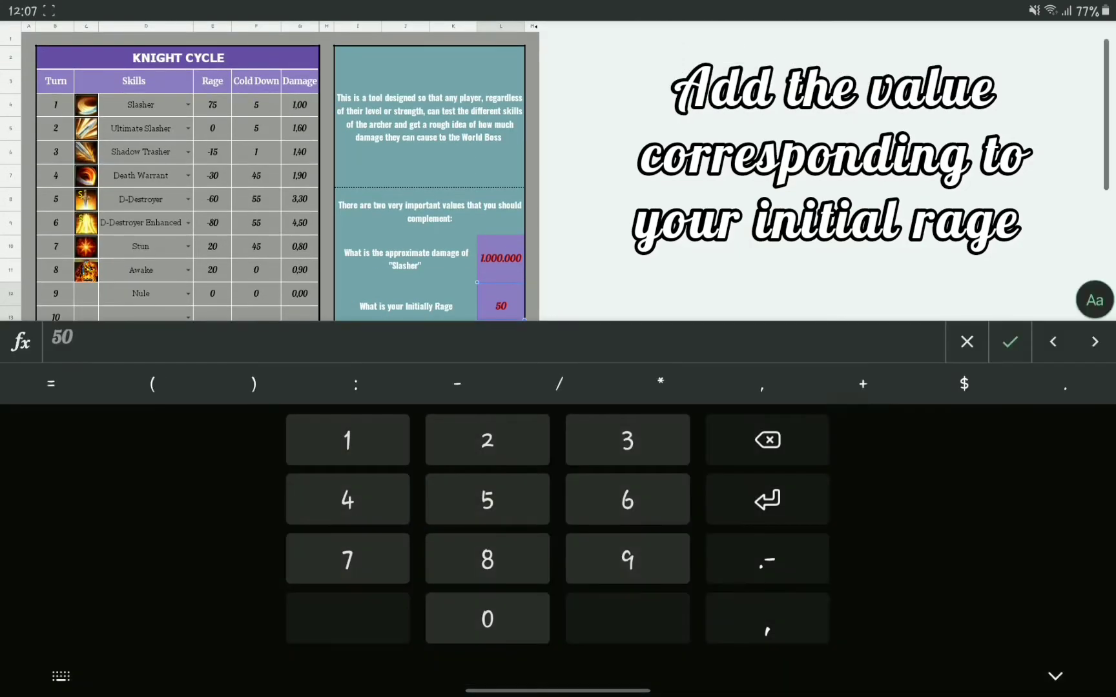
{"action": "left_click", "coordinate": [768, 439]}
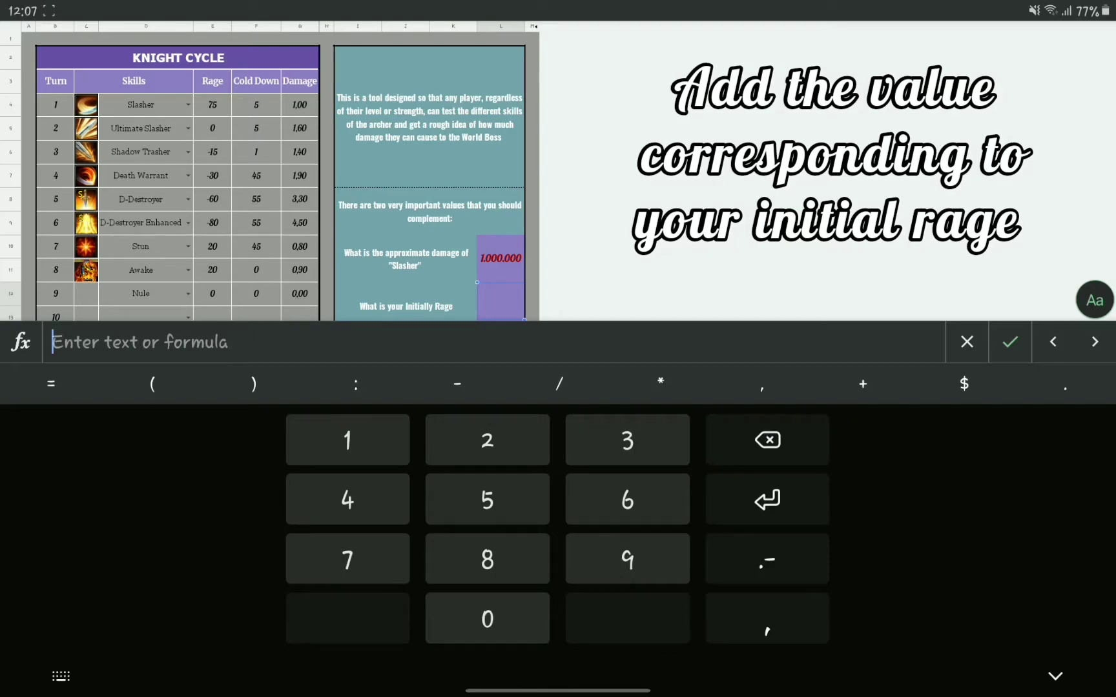
{"action": "left_click", "coordinate": [627, 500]}
{"action": "type", "text": "65"}
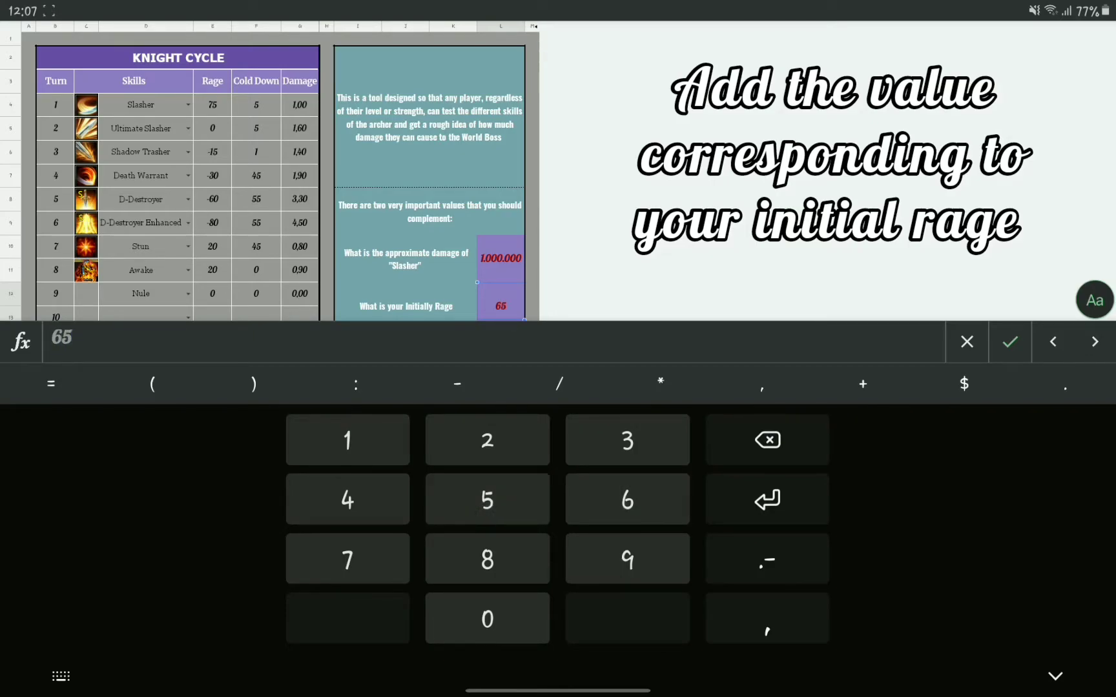
{"action": "left_click", "coordinate": [1010, 341]}
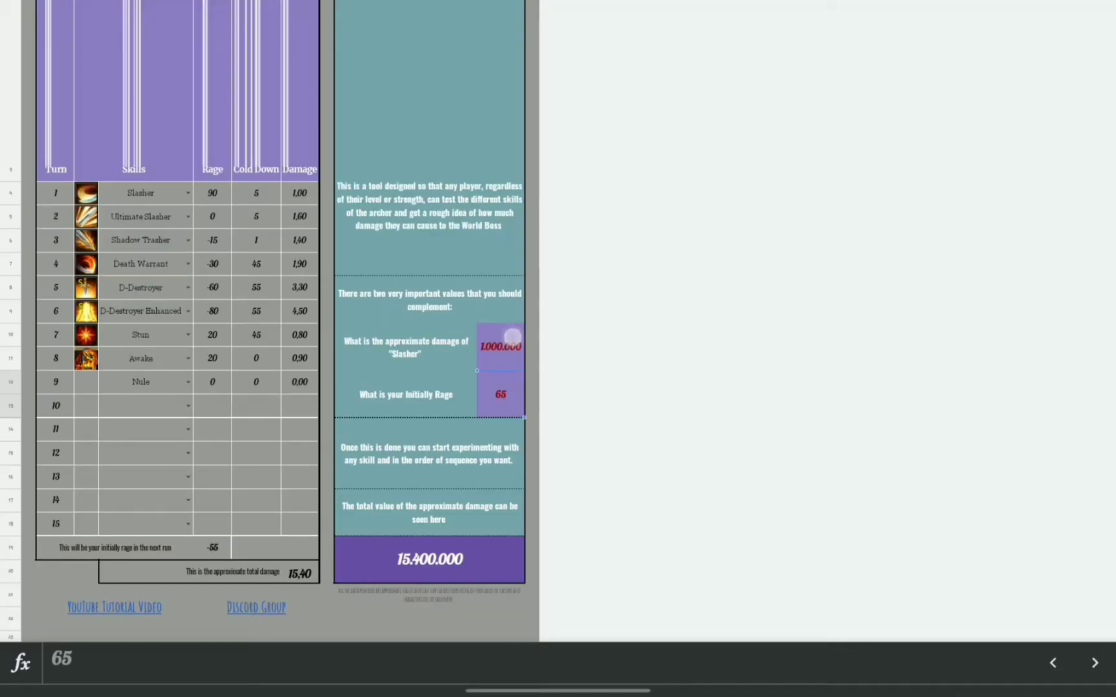
Replace the Slasher damage with 300.000
{"action": "left_click", "coordinate": [500, 346]}
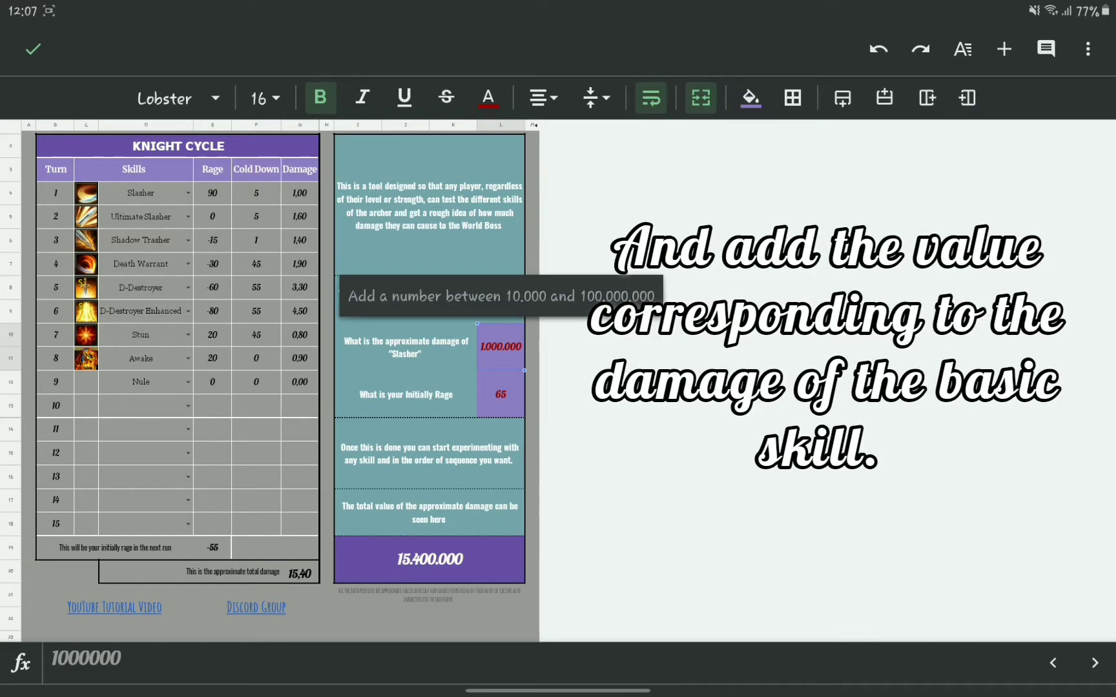
{"action": "left_click", "coordinate": [87, 657]}
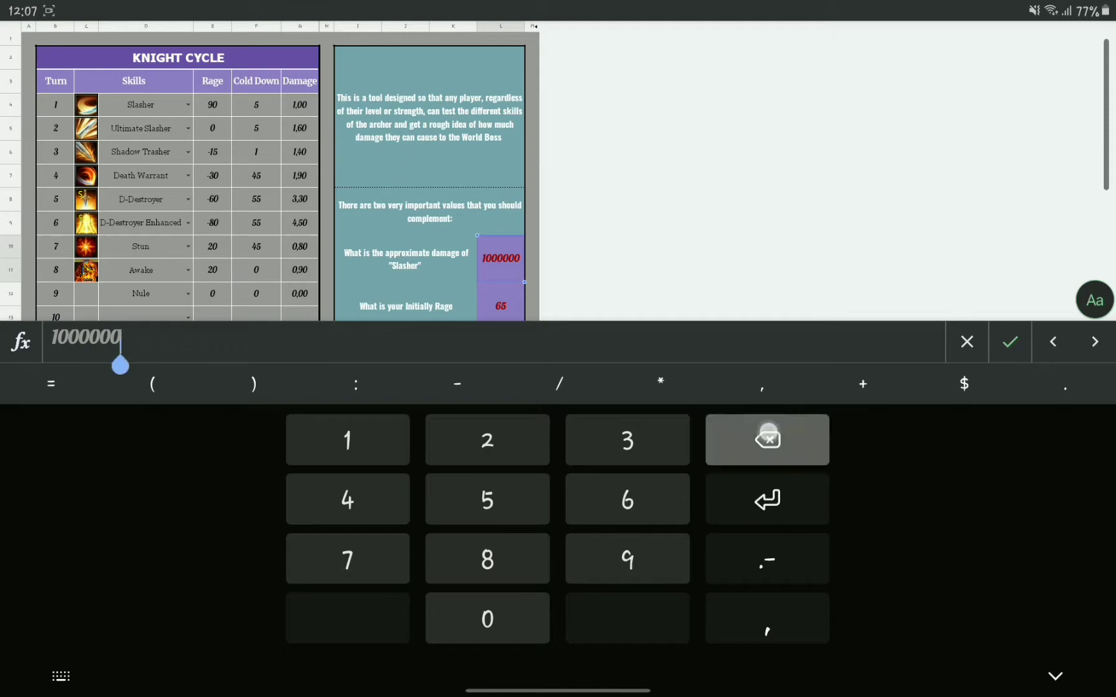
{"action": "left_click", "coordinate": [769, 438]}
{"action": "left_click", "coordinate": [767, 439]}
{"action": "left_click", "coordinate": [627, 441]}
{"action": "left_click", "coordinate": [487, 618]}
{"action": "left_click", "coordinate": [487, 618]}
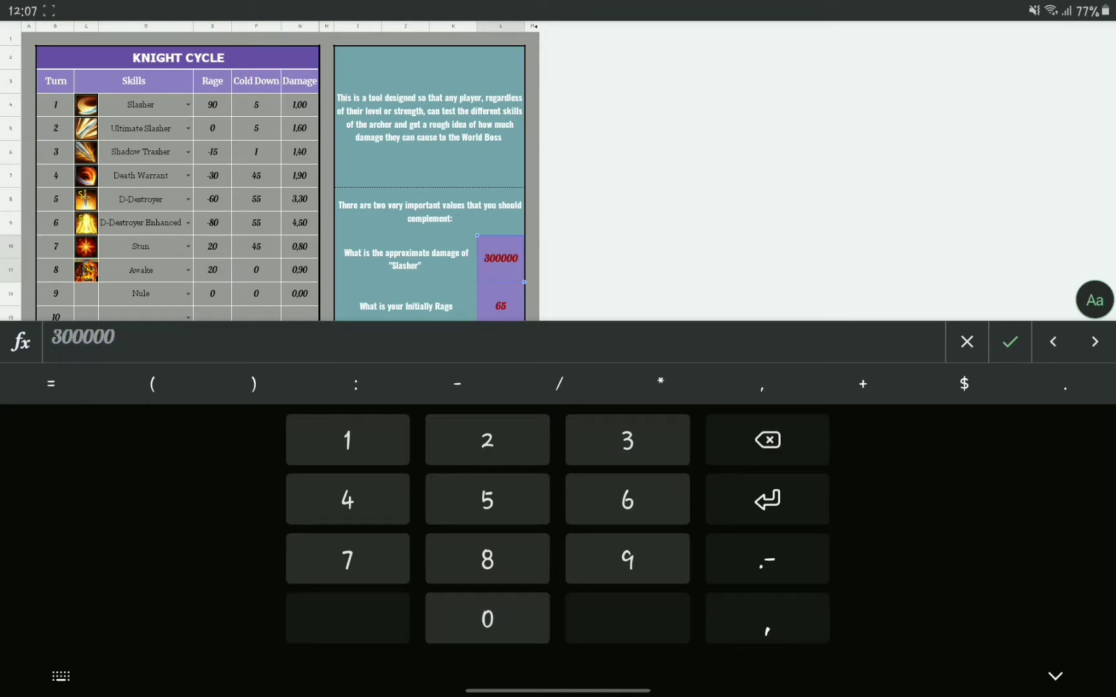
{"action": "left_click", "coordinate": [1016, 341]}
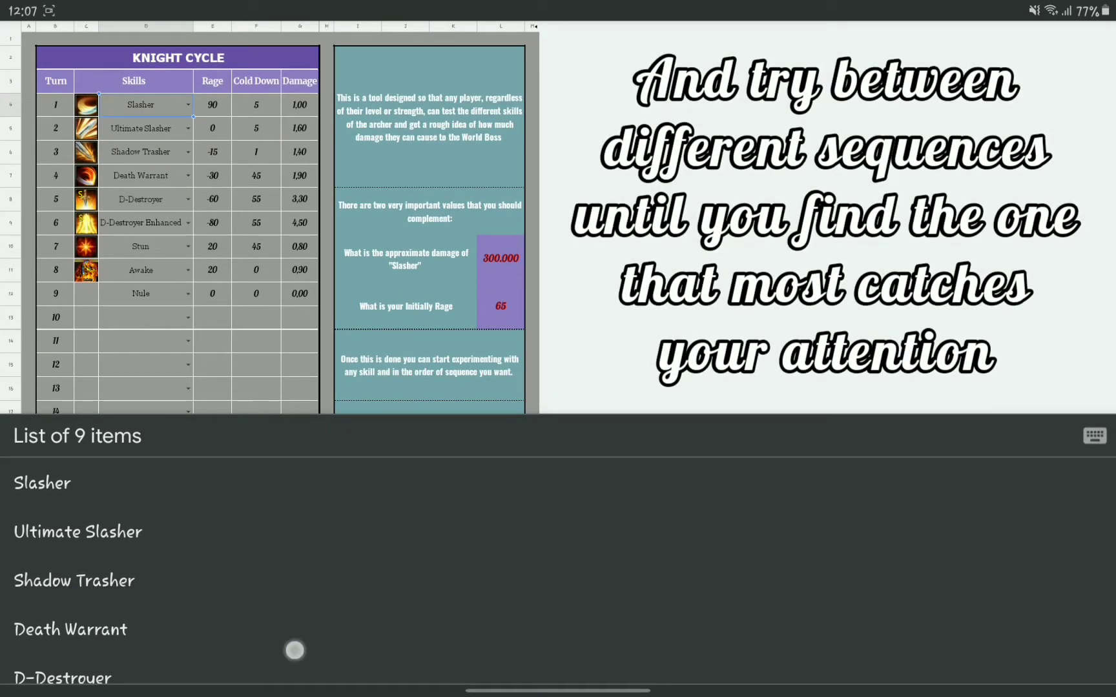
{"action": "left_click_drag", "start_coordinate": [295, 650], "coordinate": [377, 437]}
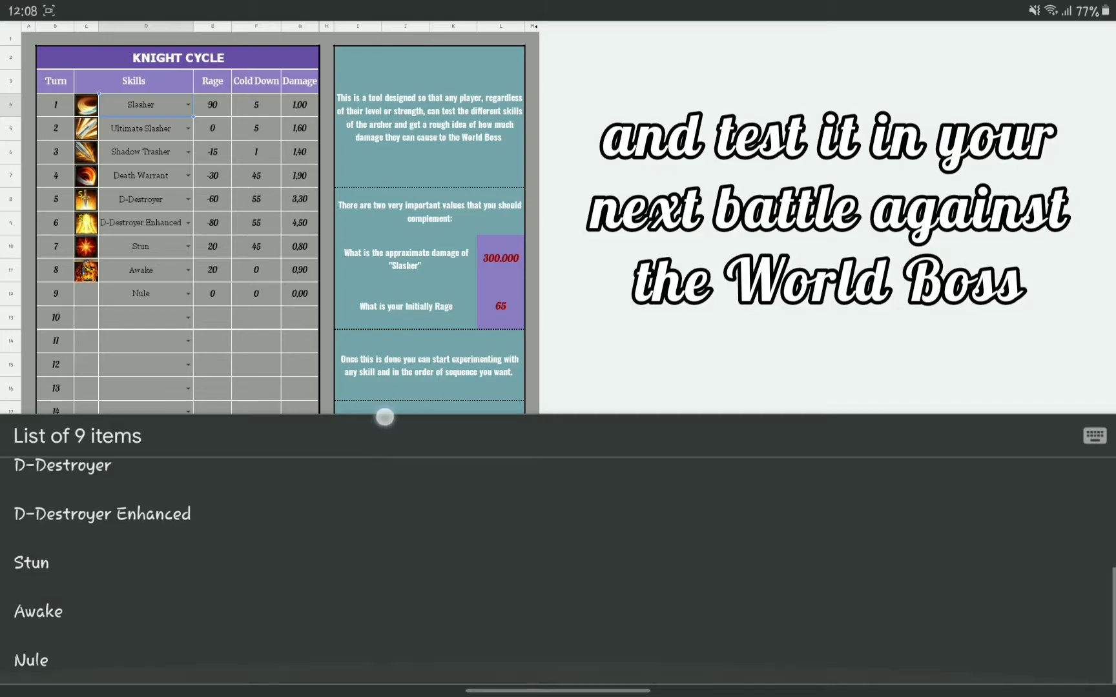
Pick D-Destroyer Enhanced for the Knight, then browse the Archer turn-one skill list without changing it
{"action": "left_click", "coordinate": [357, 514]}
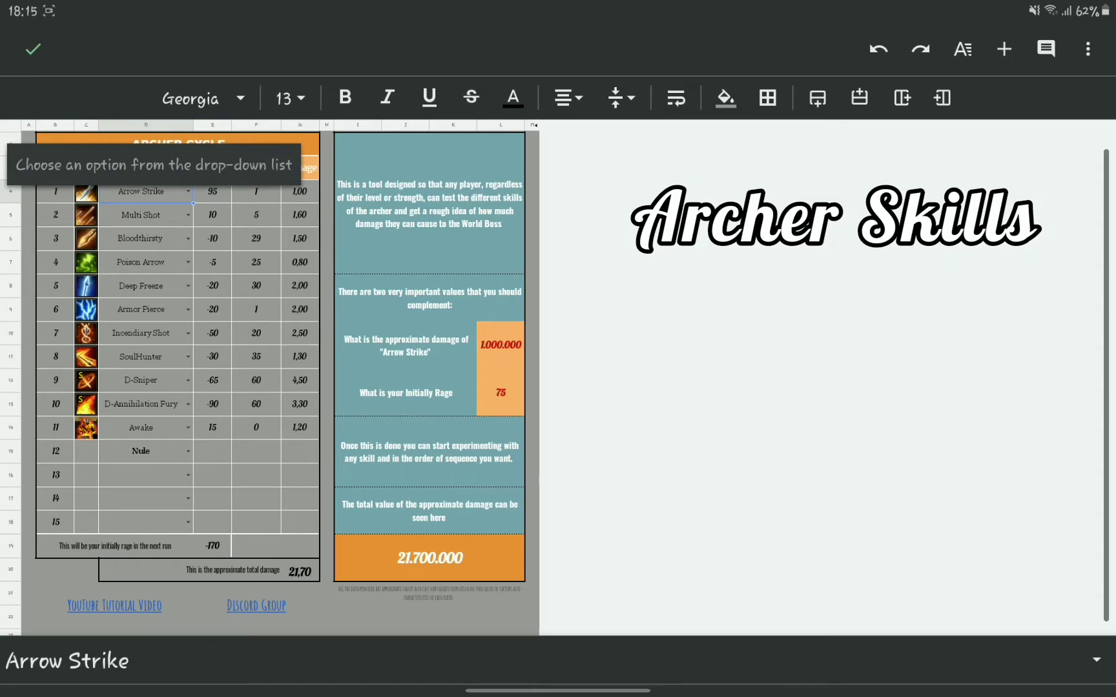
{"action": "left_click", "coordinate": [199, 661]}
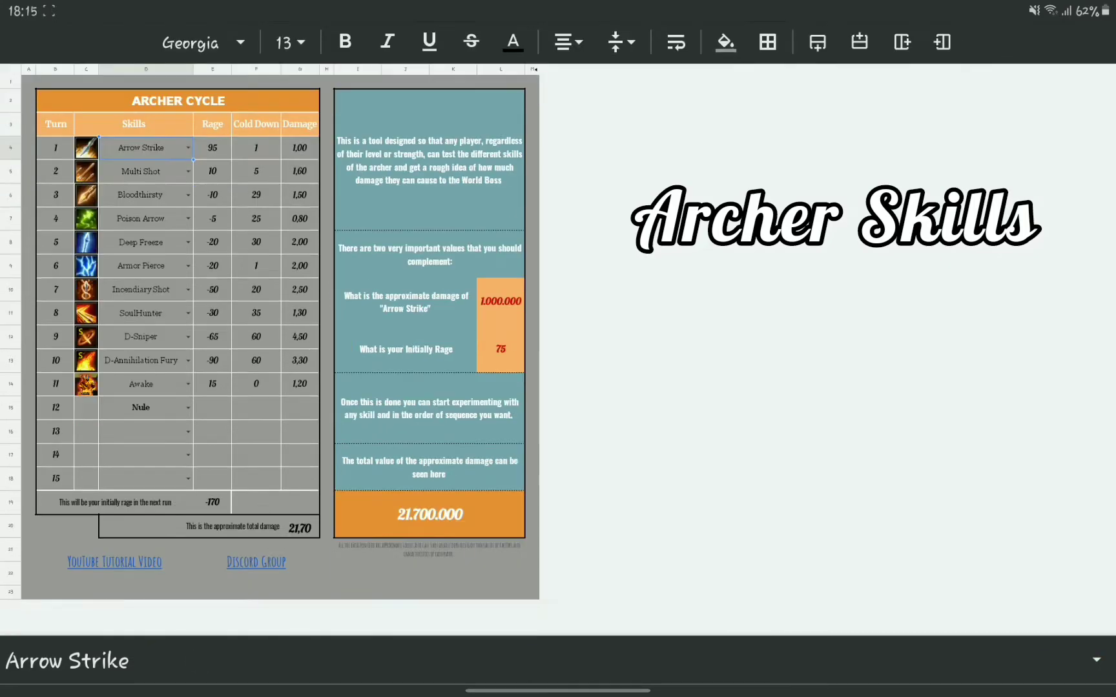
{"action": "left_click_drag", "start_coordinate": [244, 663], "coordinate": [376, 262]}
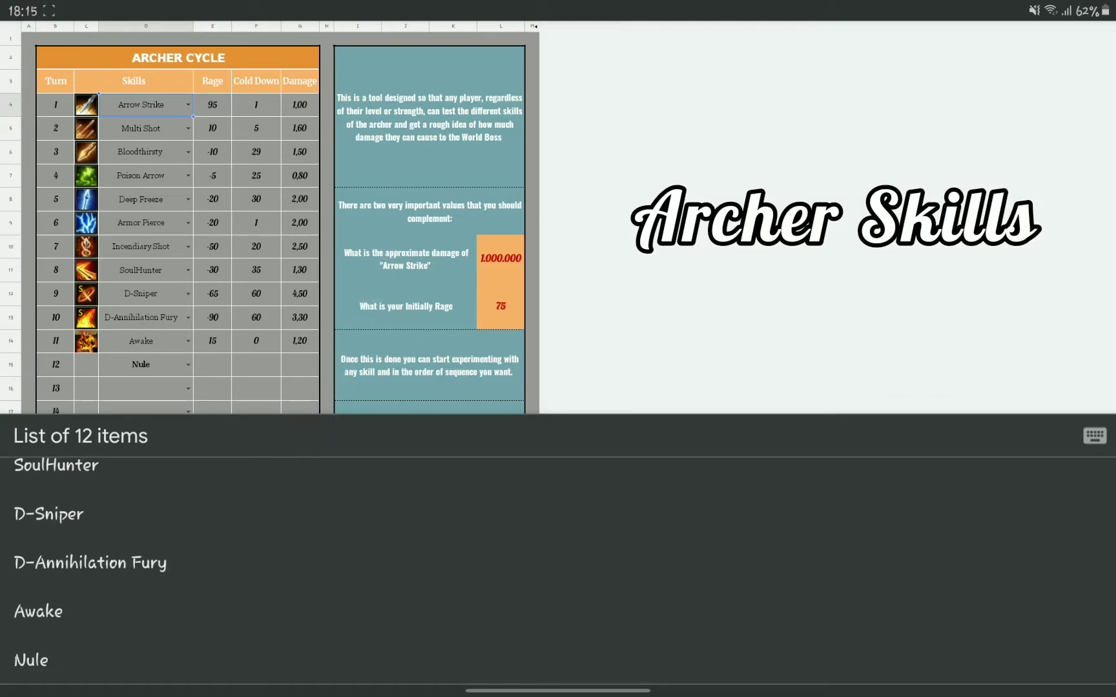
{"action": "key", "text": "Escape"}
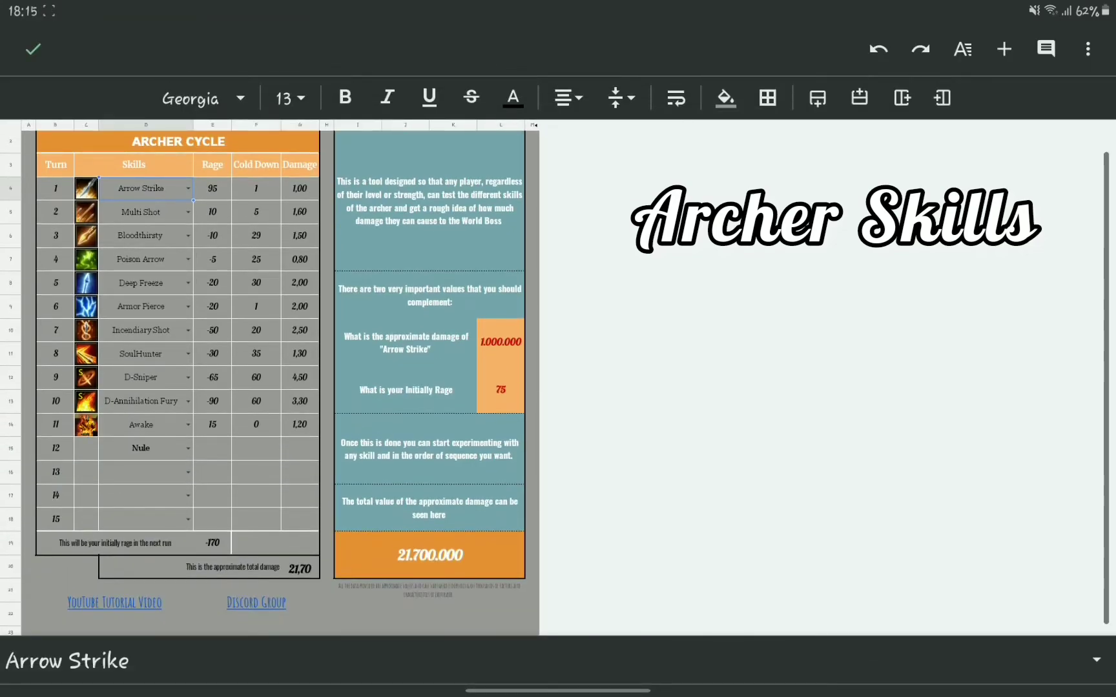
Browse the Mage turn-one skill list at Lightning Bolt, then select Awe on the Sylph sheet
{"action": "left_click", "coordinate": [264, 644]}
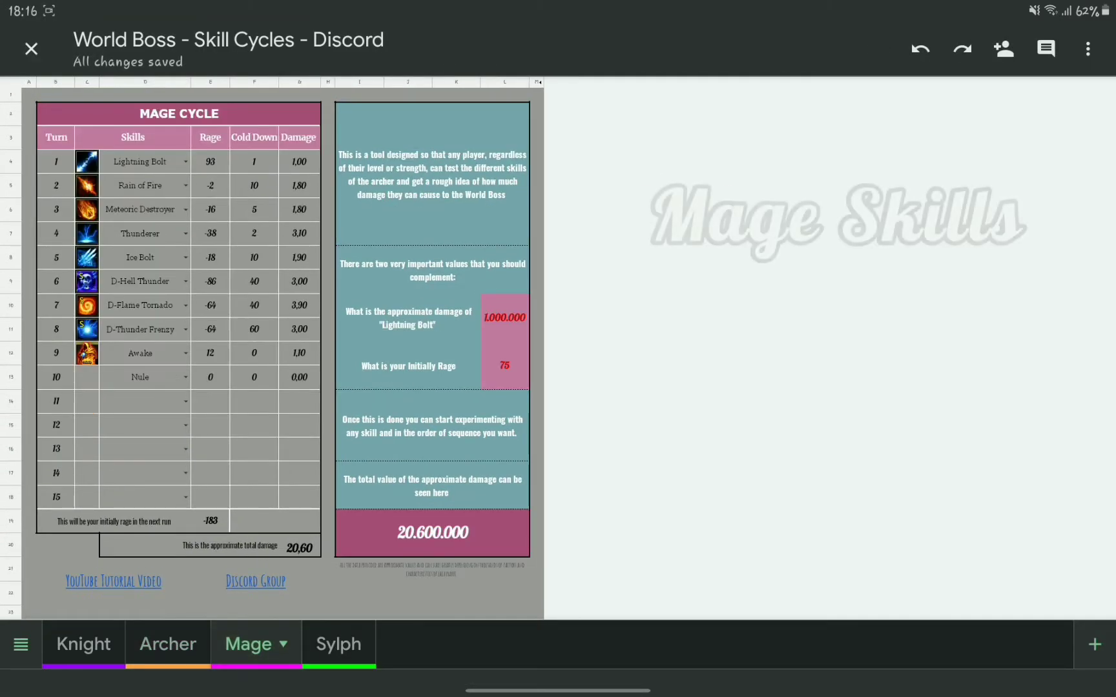
{"action": "left_click", "coordinate": [139, 179]}
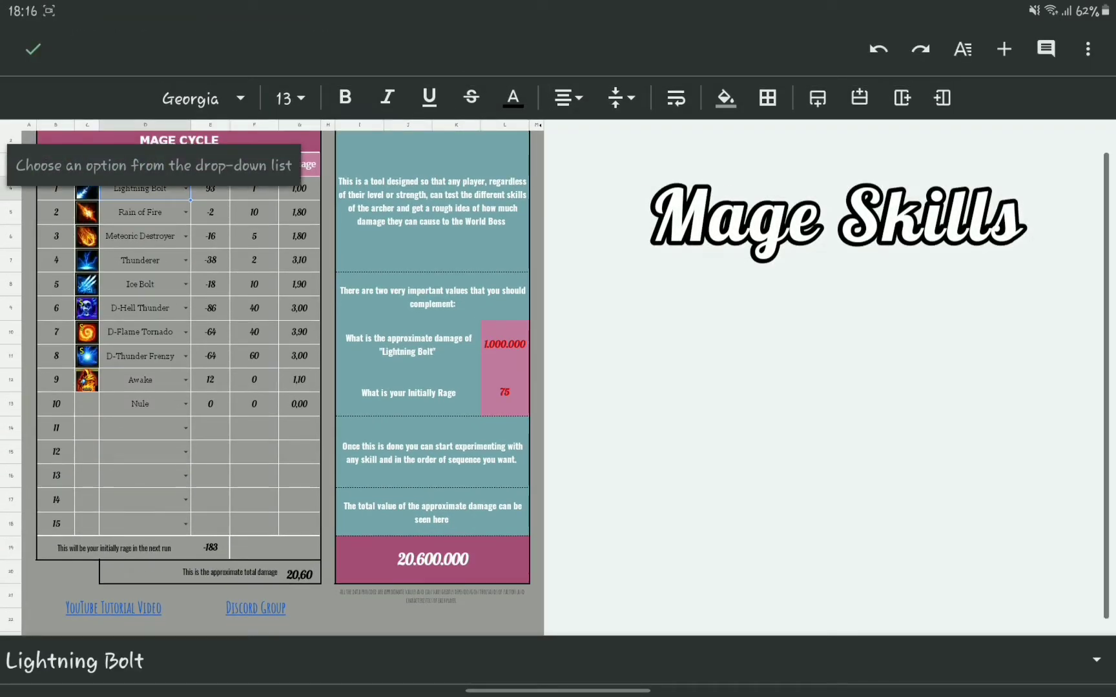
{"action": "left_click", "coordinate": [177, 656]}
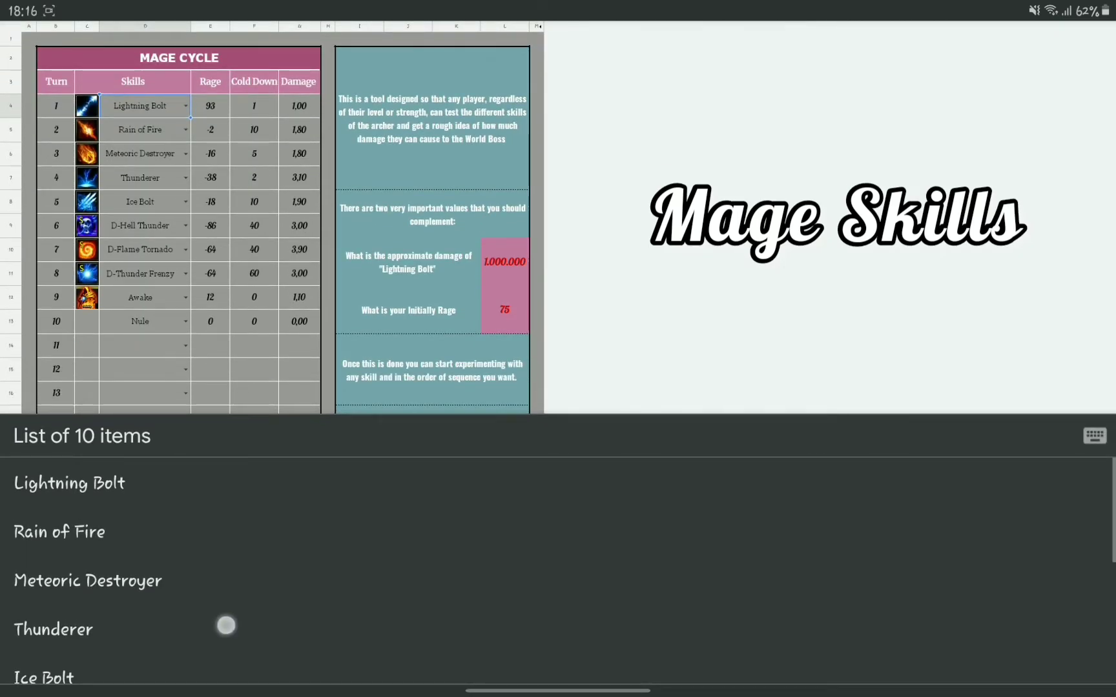
{"action": "left_click_drag", "start_coordinate": [226, 622], "coordinate": [313, 345]}
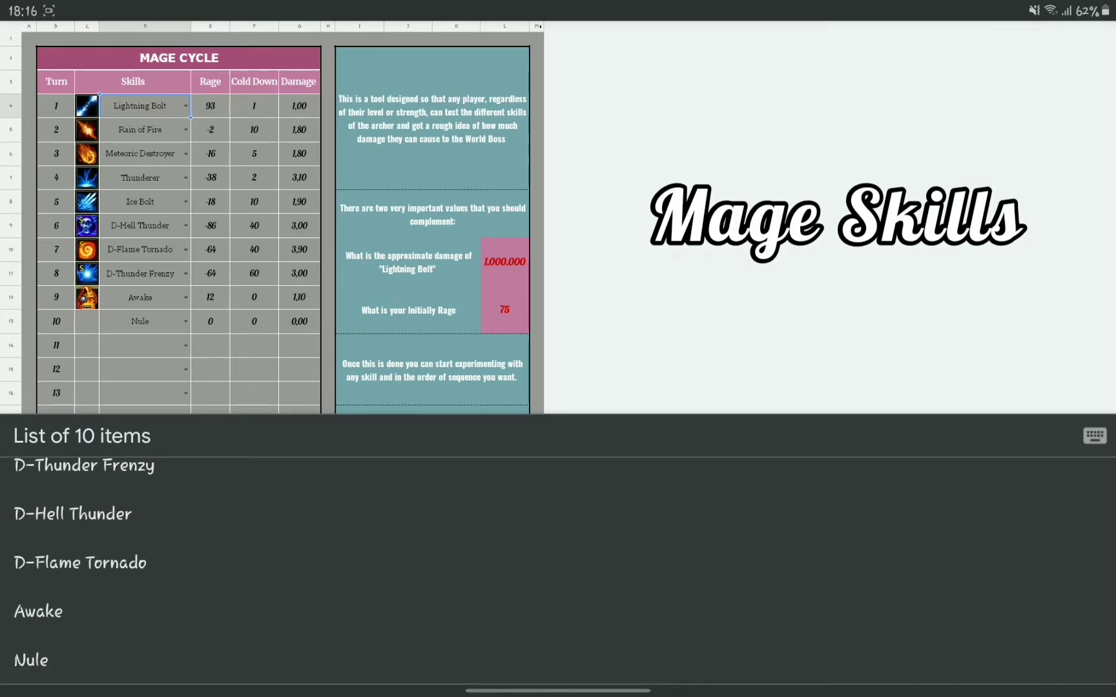
{"action": "left_click", "coordinate": [402, 255]}
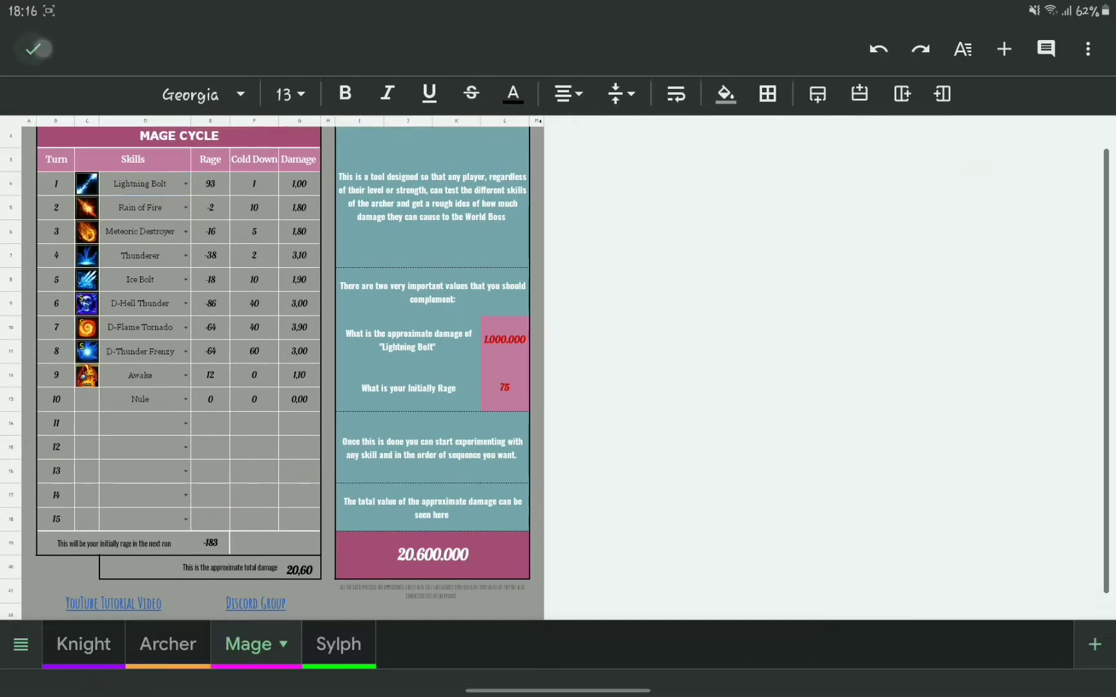
{"action": "left_click", "coordinate": [339, 645]}
{"action": "double_click", "coordinate": [150, 198]}
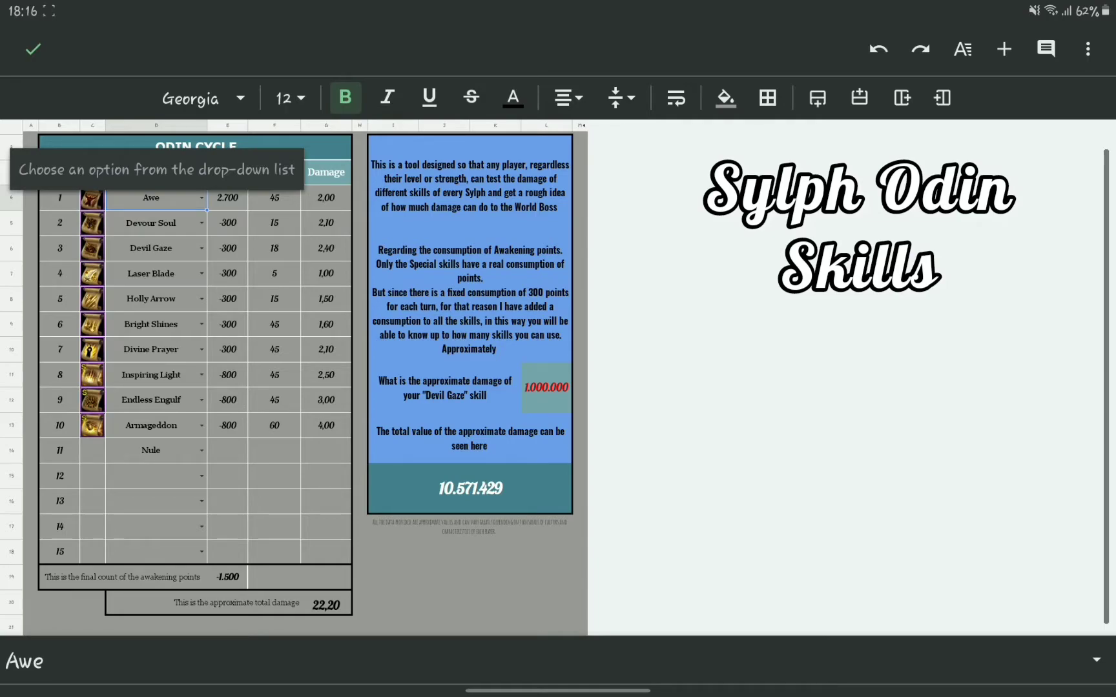
Open and scroll through the Sylph turn-one skill list
{"action": "left_click", "coordinate": [131, 654]}
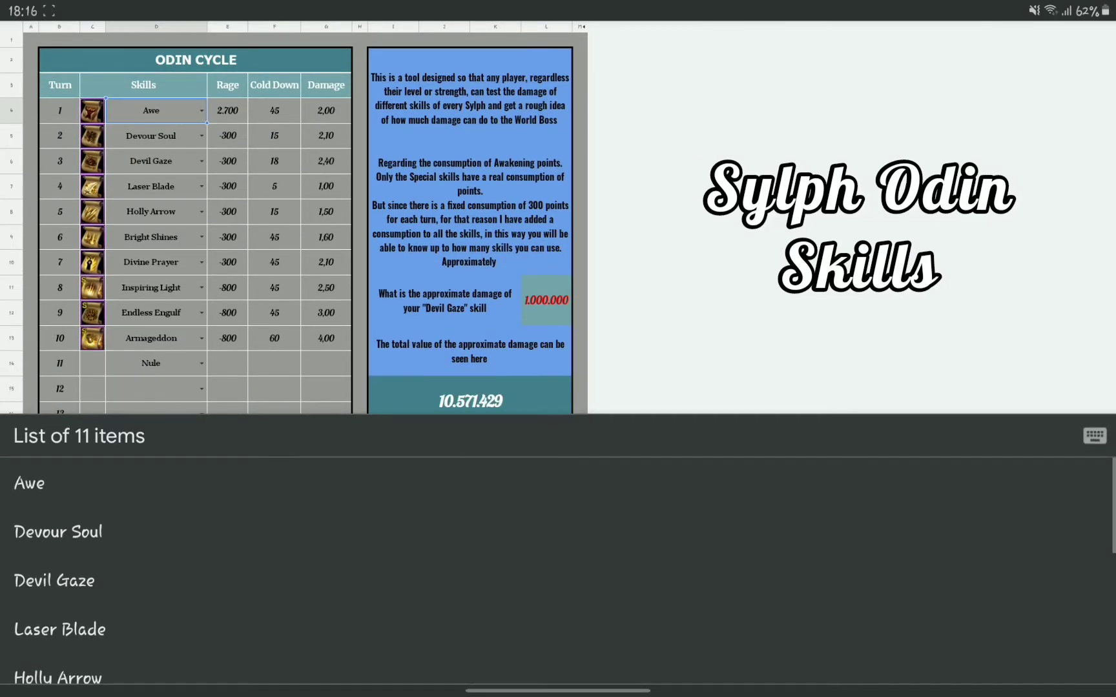
{"action": "left_click_drag", "start_coordinate": [209, 617], "coordinate": [267, 287]}
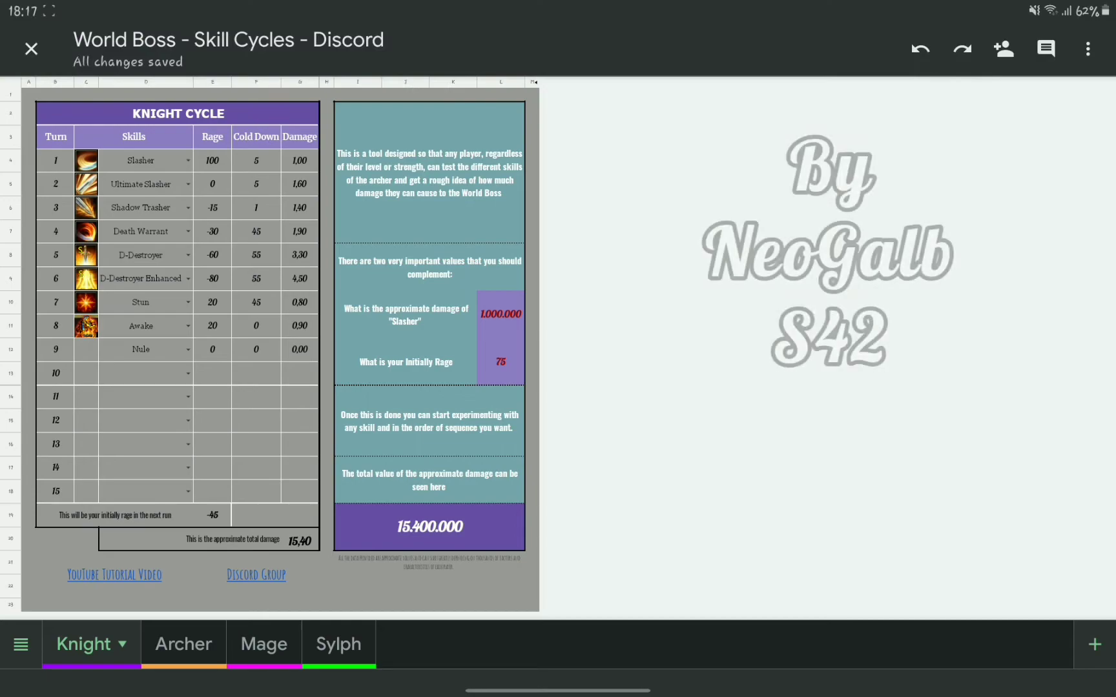
Set Knight turns 2–5 to D-Destroyer Enhanced, Slasher, Stun and Ultimate Slasher
{"action": "left_click", "coordinate": [166, 161]}
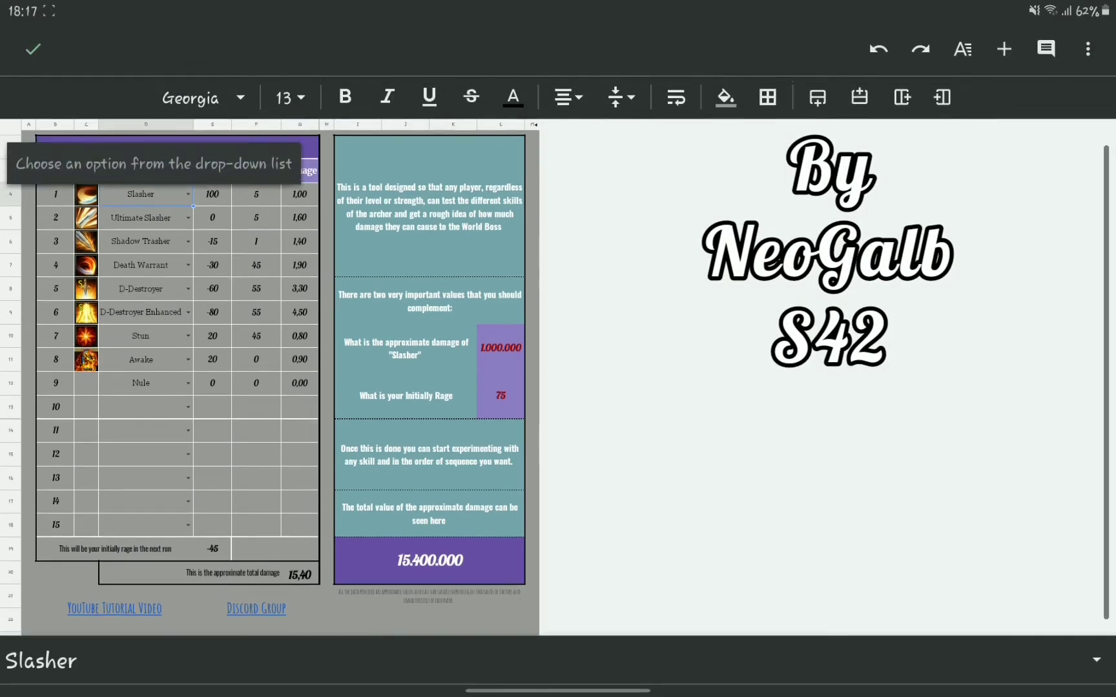
{"action": "left_click", "coordinate": [157, 220]}
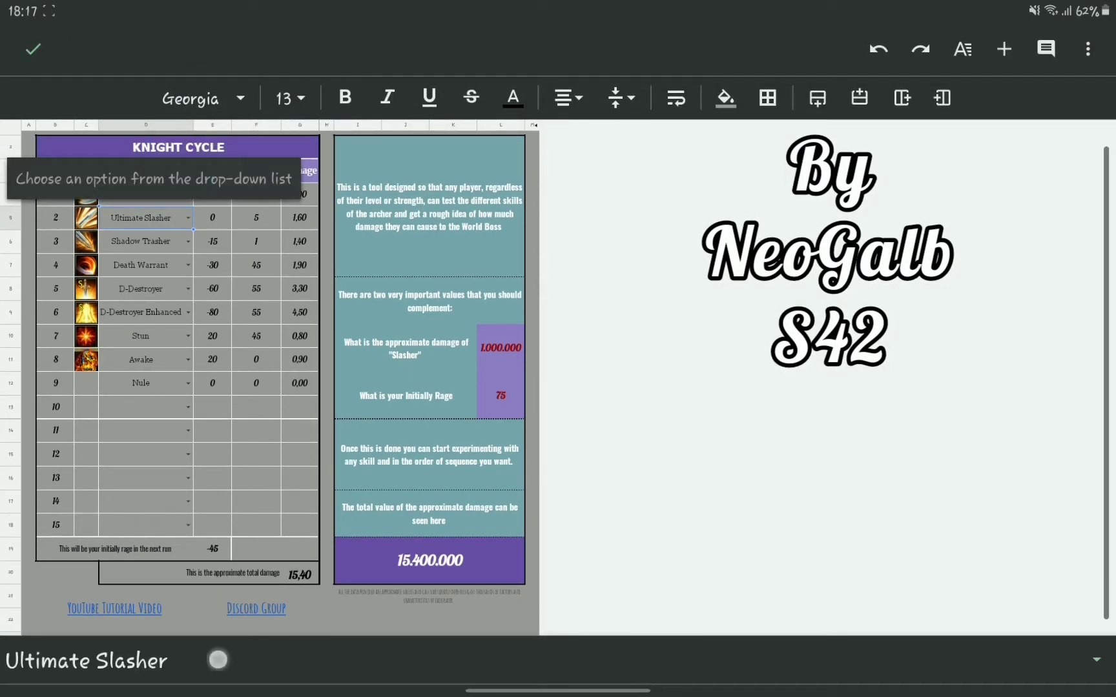
{"action": "left_click", "coordinate": [1095, 660]}
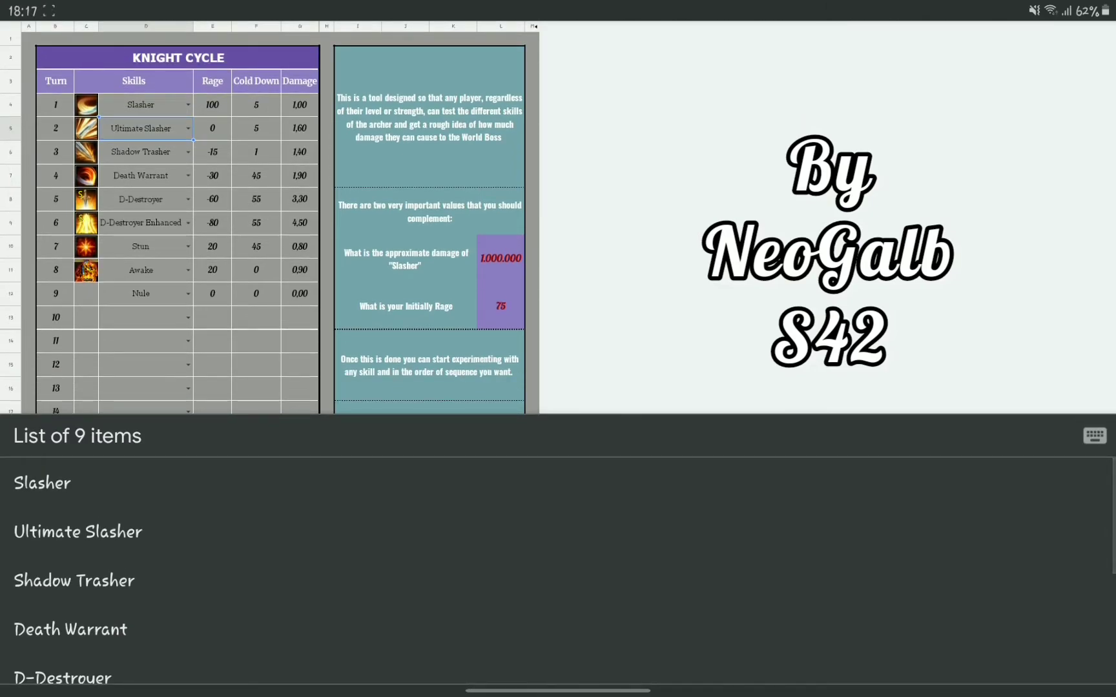
{"action": "scroll", "coordinate": [174, 575], "scroll_direction": "down", "scroll_amount": 3}
{"action": "left_click", "coordinate": [166, 590]}
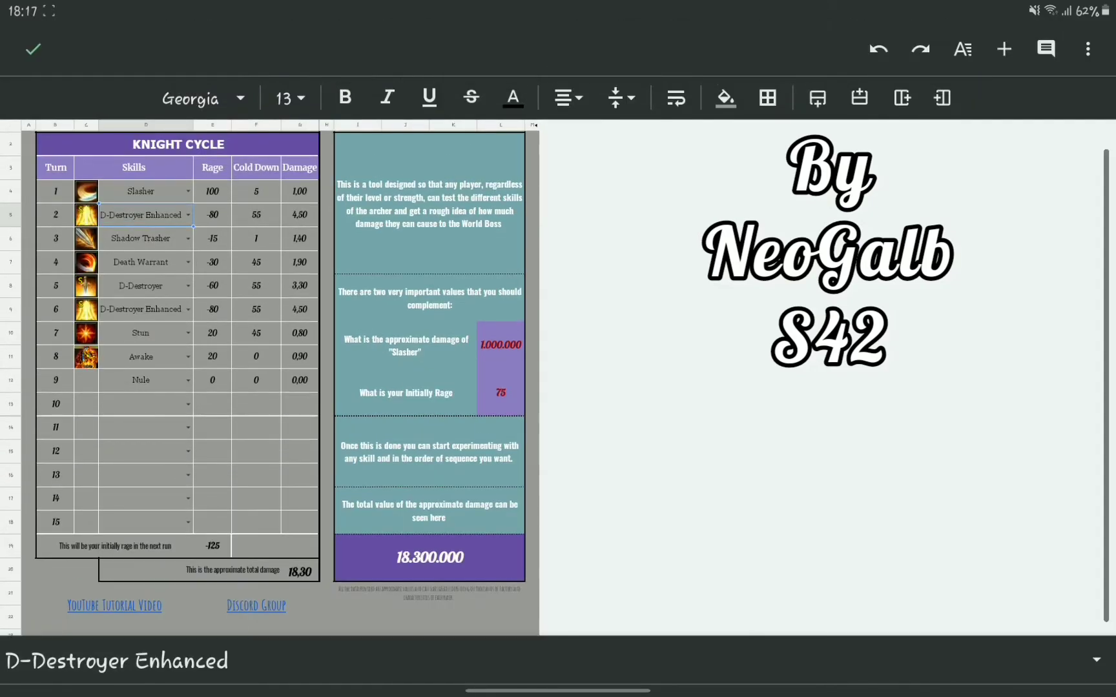
{"action": "left_click", "coordinate": [166, 237]}
{"action": "left_click", "coordinate": [188, 238]}
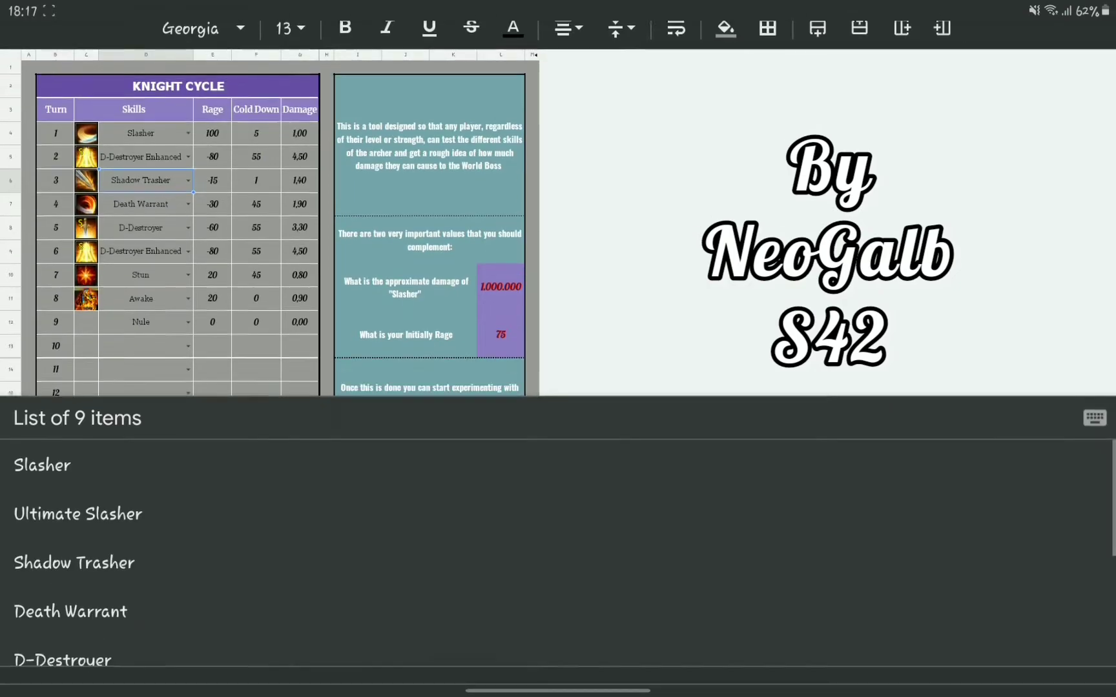
{"action": "left_click", "coordinate": [52, 463]}
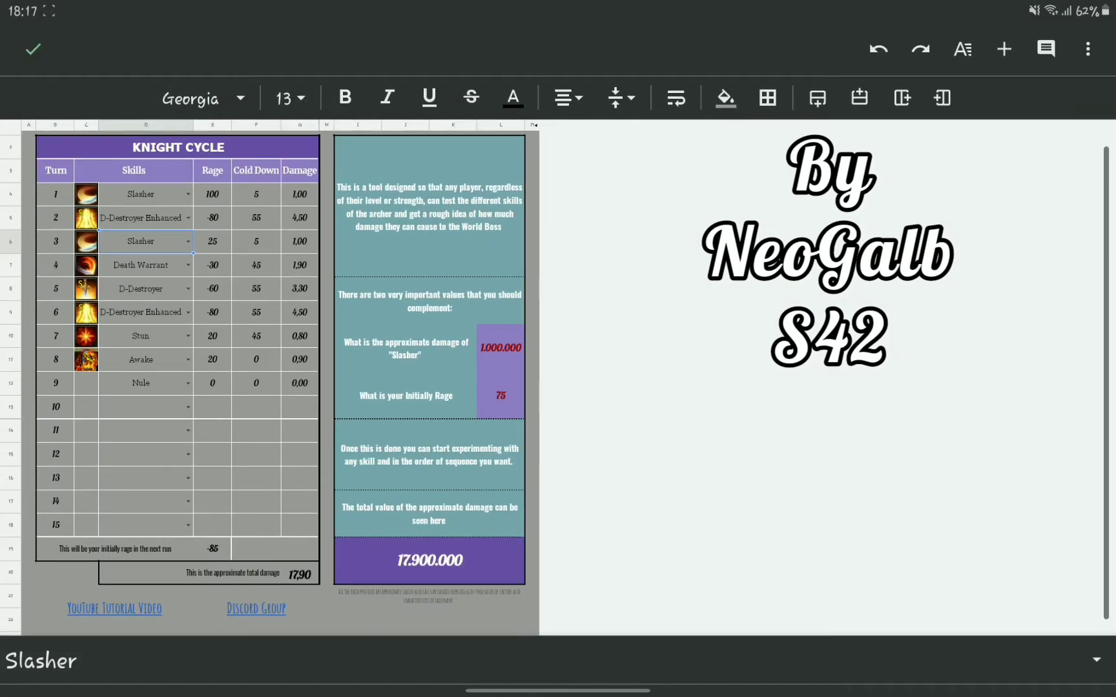
{"action": "left_click", "coordinate": [144, 264]}
{"action": "left_click", "coordinate": [187, 657]}
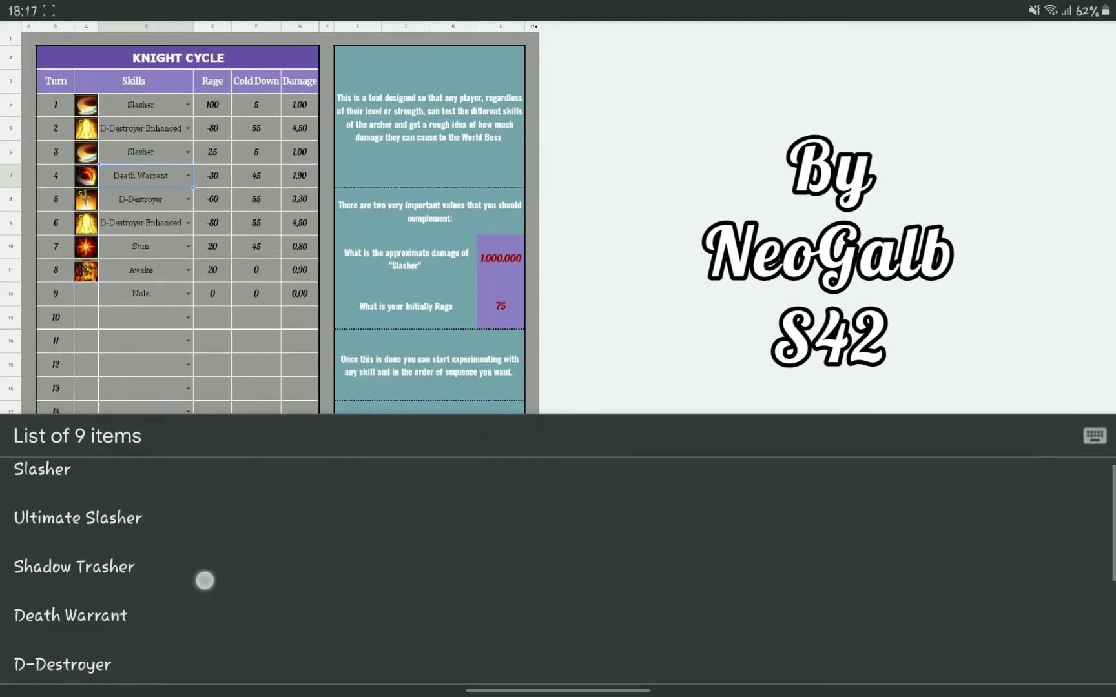
{"action": "left_click_drag", "start_coordinate": [207, 610], "coordinate": [259, 425]}
{"action": "left_click", "coordinate": [32, 585]}
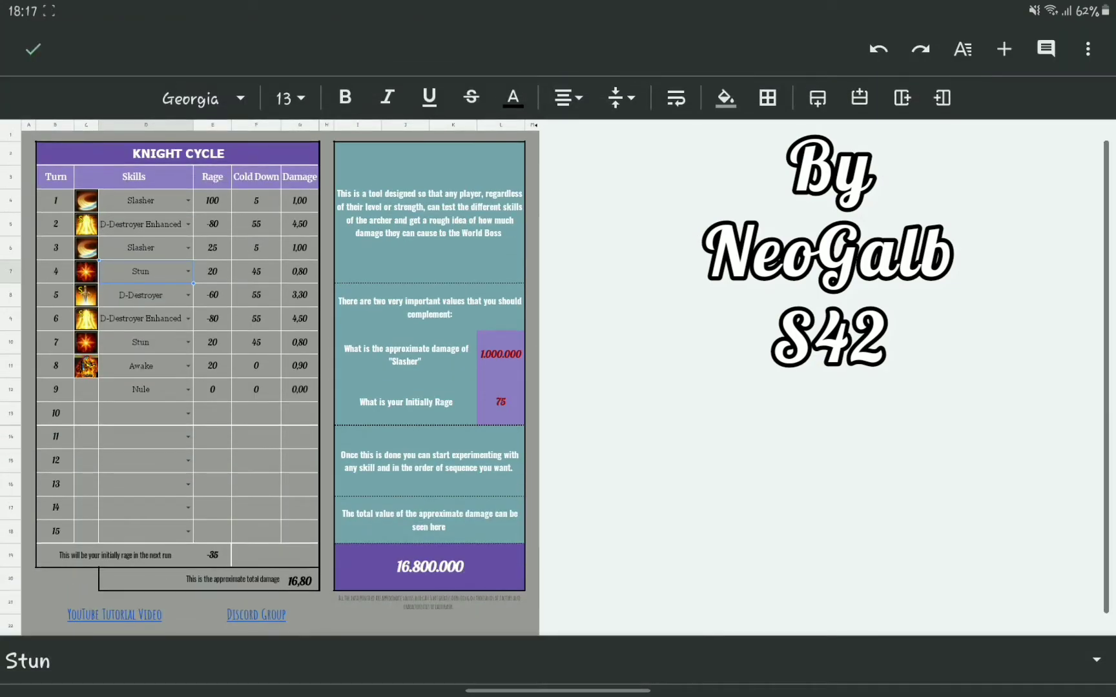
{"action": "left_click", "coordinate": [144, 295]}
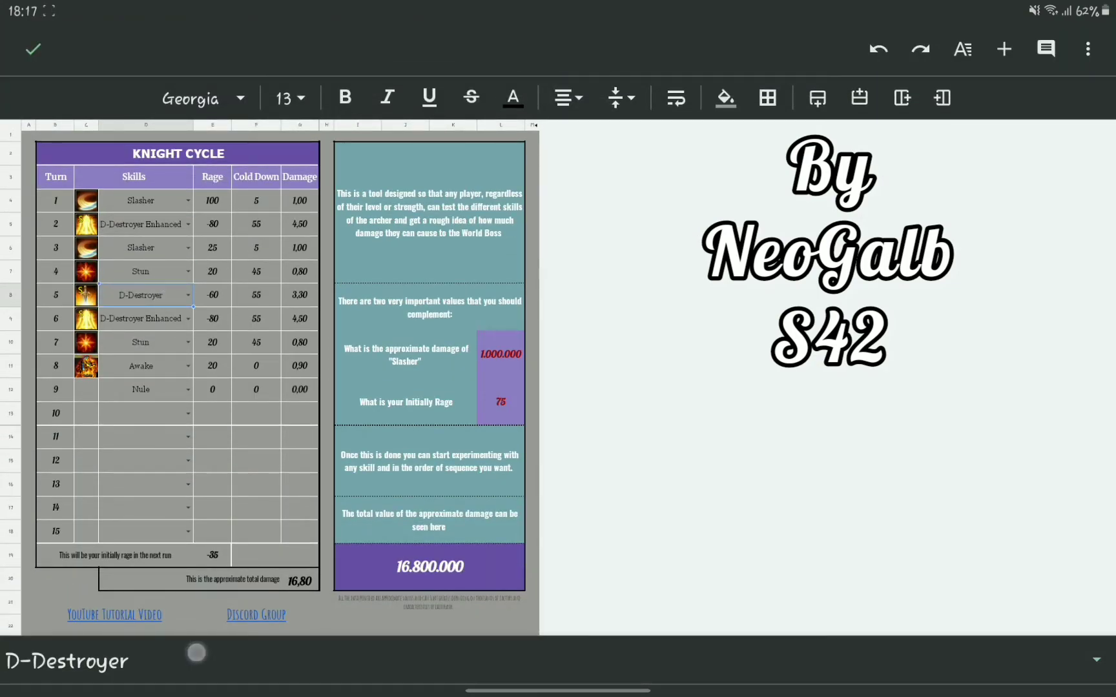
{"action": "left_click", "coordinate": [197, 653]}
{"action": "left_click_drag", "start_coordinate": [208, 627], "coordinate": [219, 604]}
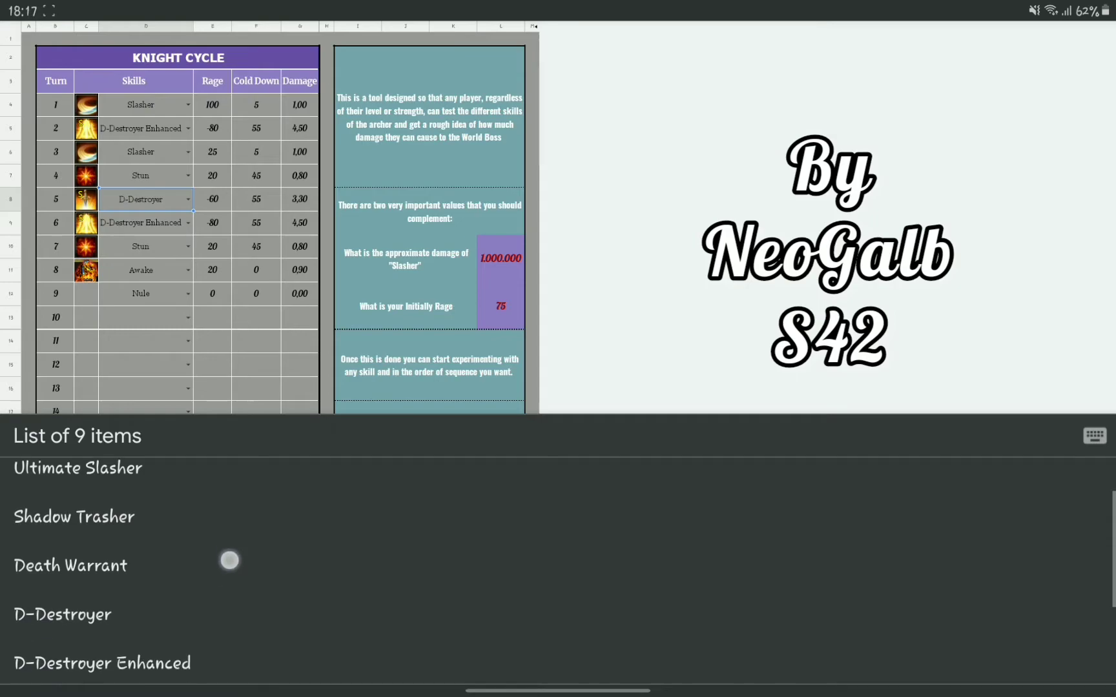
{"action": "left_click", "coordinate": [78, 512]}
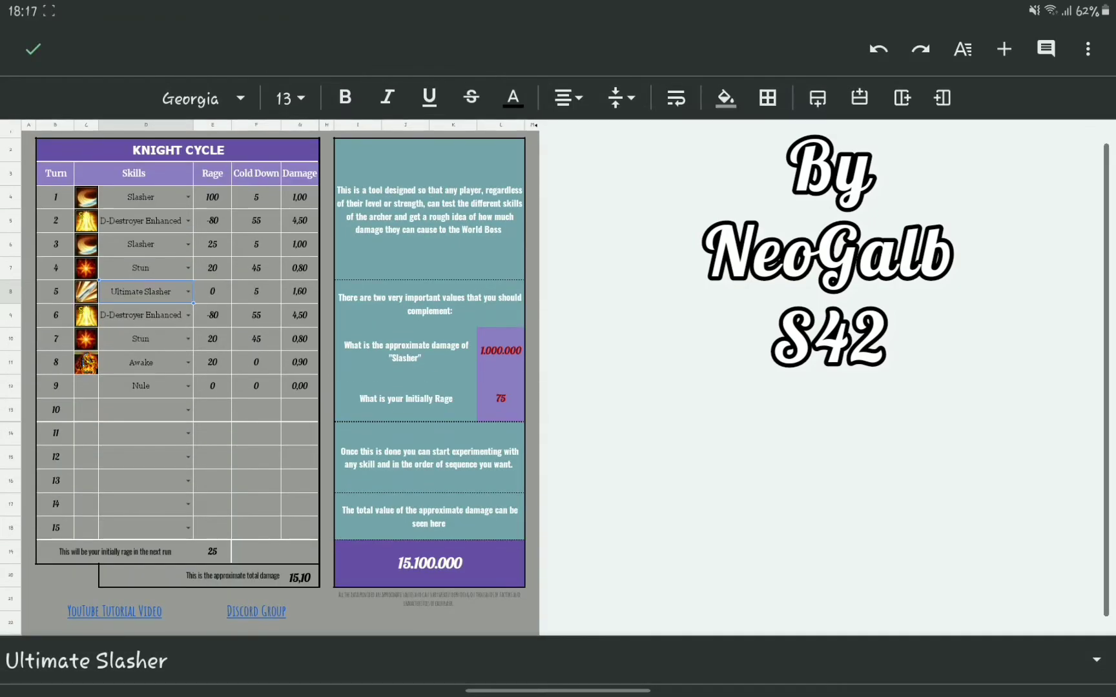
Set turns 6–8 to Slasher, Death Warrant and Ultimate Slasher
{"action": "left_click", "coordinate": [144, 315]}
{"action": "left_click", "coordinate": [225, 660]}
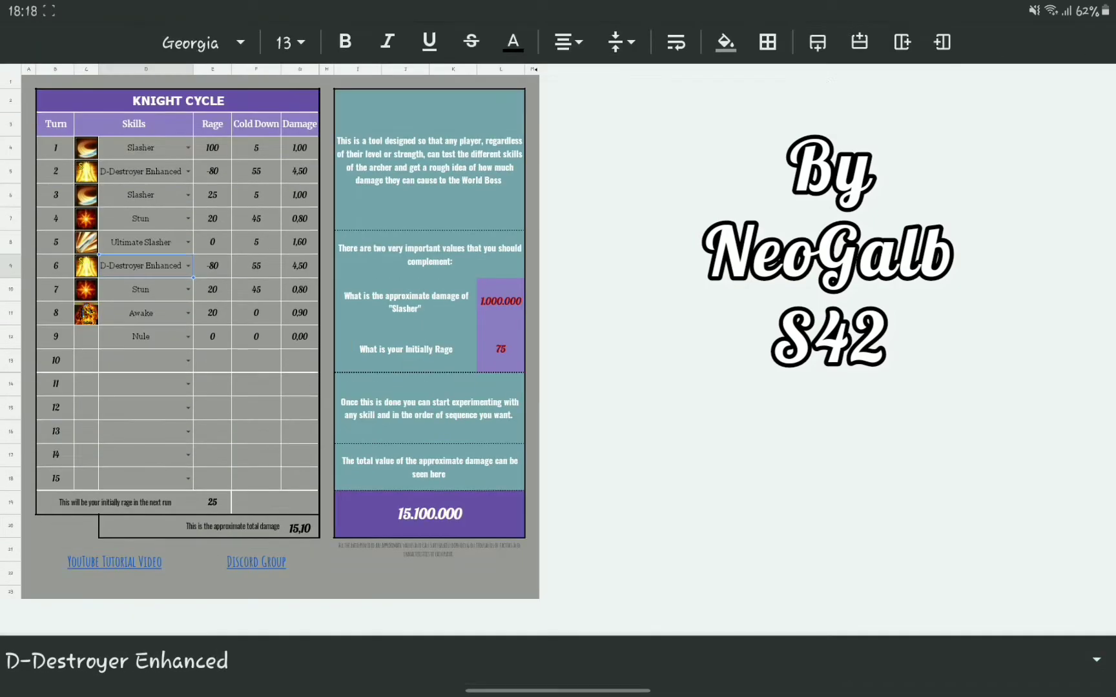
{"action": "left_click", "coordinate": [105, 479]}
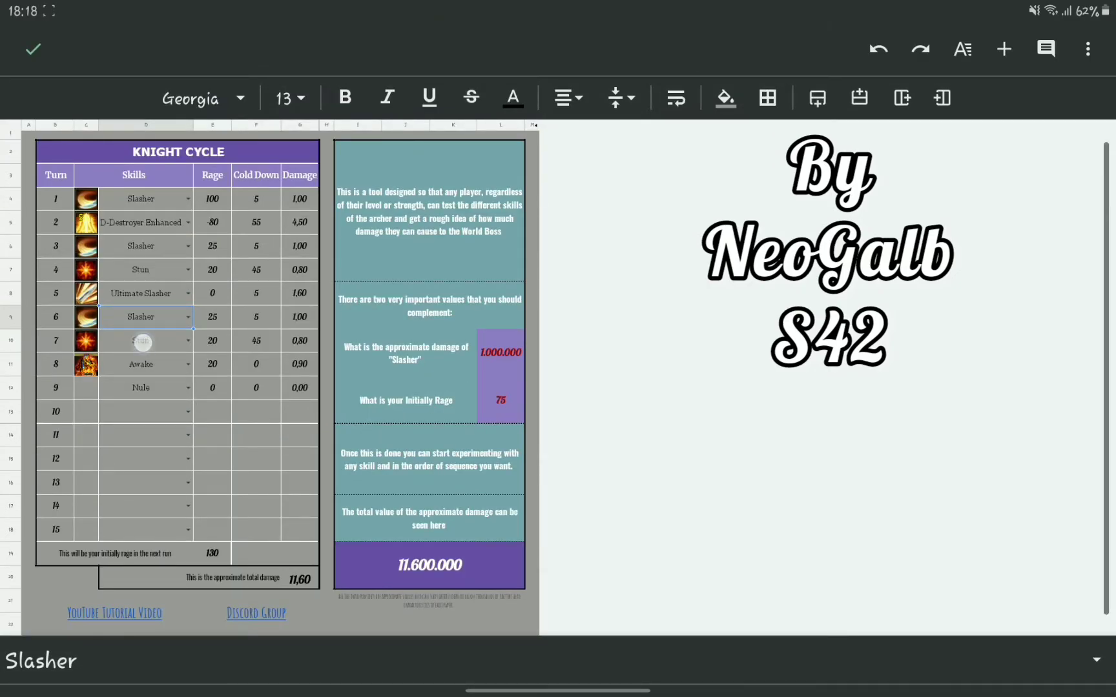
{"action": "left_click", "coordinate": [142, 342]}
{"action": "left_click", "coordinate": [179, 670]}
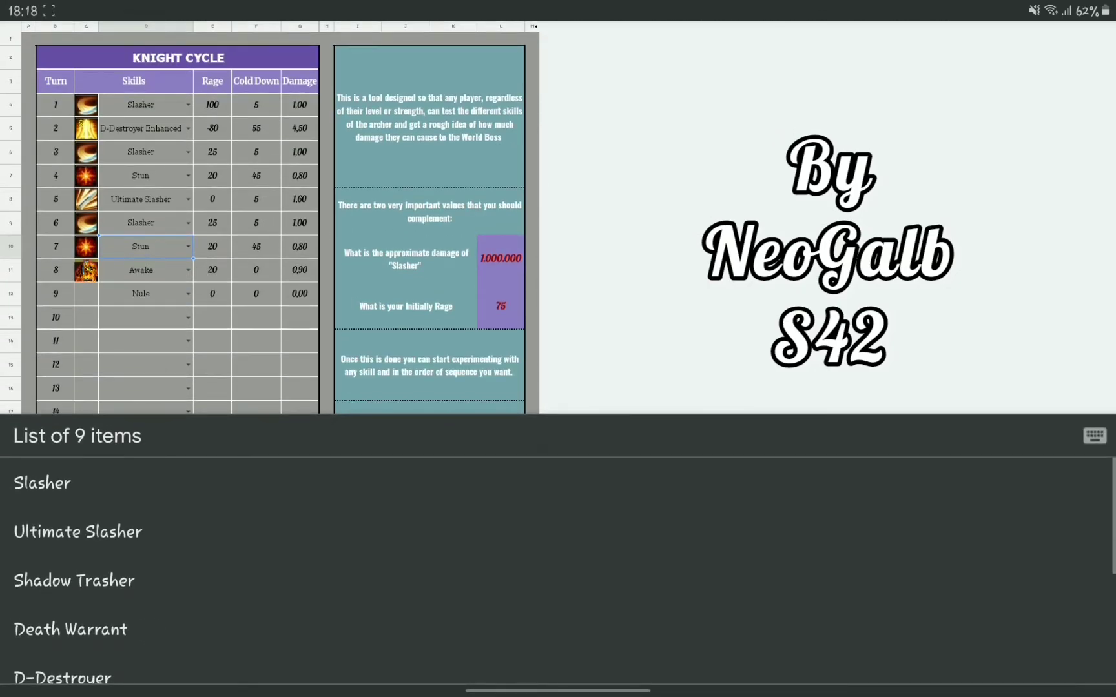
{"action": "left_click", "coordinate": [70, 629]}
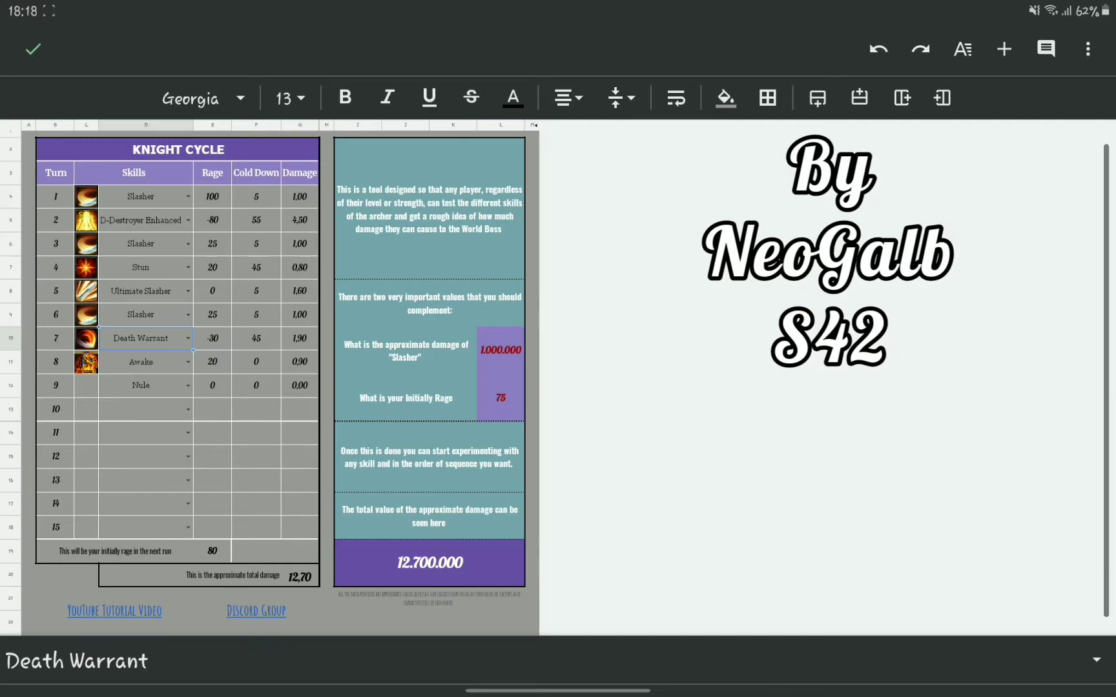
{"action": "left_click", "coordinate": [144, 361]}
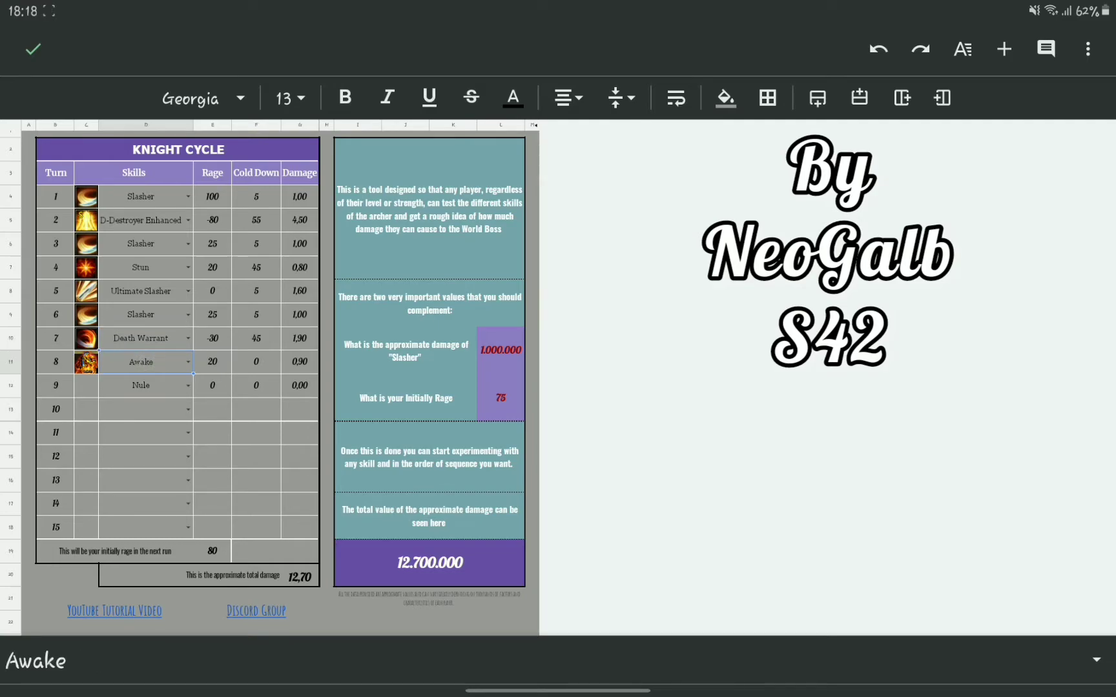
{"action": "left_click", "coordinate": [197, 662]}
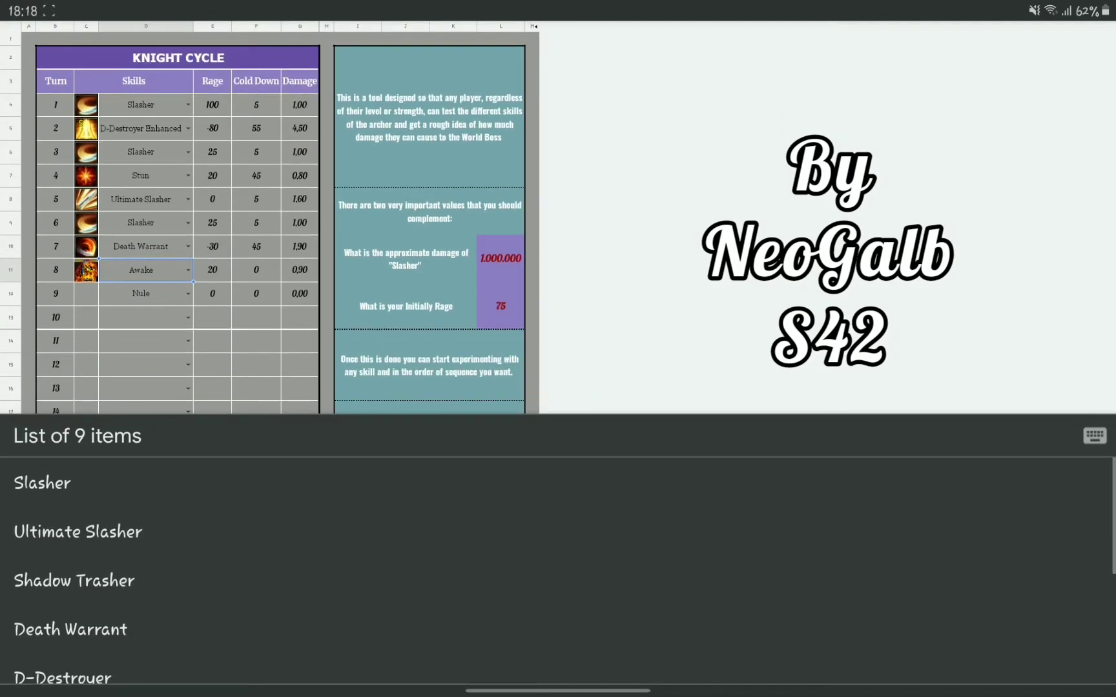
{"action": "left_click", "coordinate": [79, 531]}
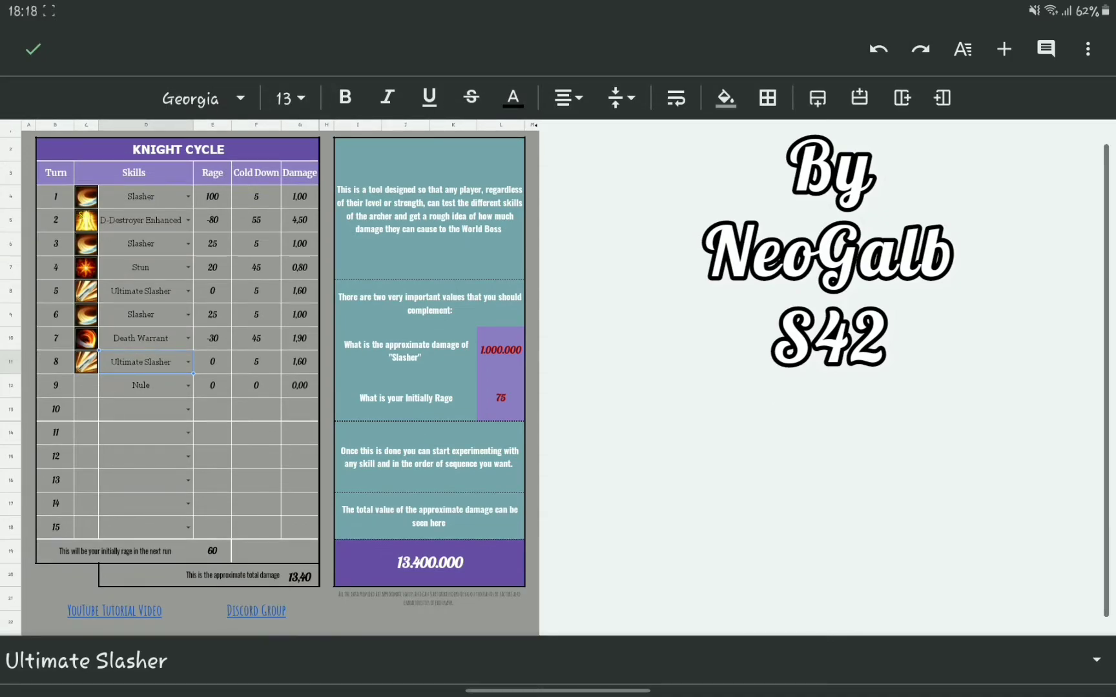
Set turn 9 to Slasher and turn 10 to Awake
{"action": "left_click", "coordinate": [144, 384]}
{"action": "left_click", "coordinate": [172, 661]}
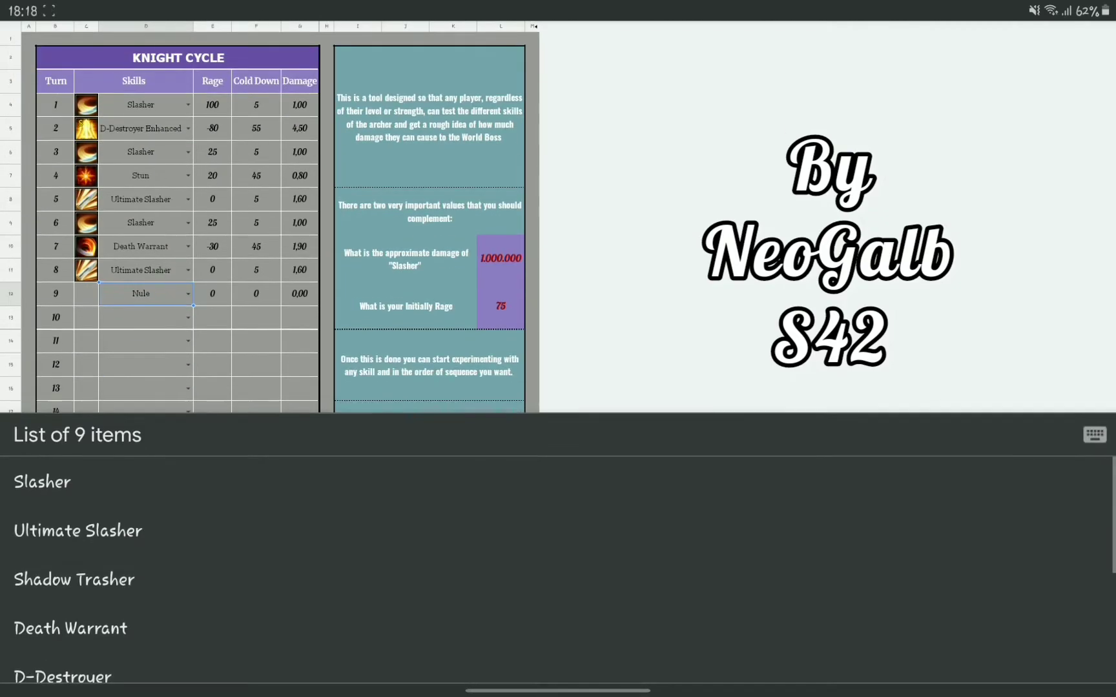
{"action": "left_click", "coordinate": [96, 483]}
{"action": "left_click", "coordinate": [143, 410]}
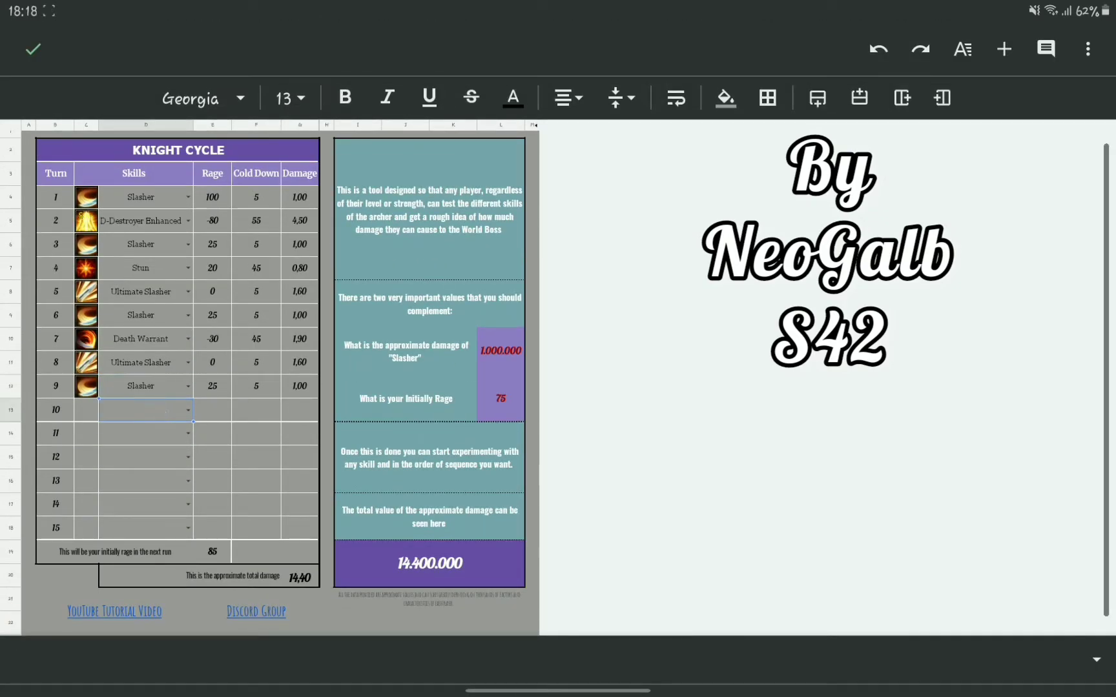
{"action": "left_click", "coordinate": [175, 659]}
{"action": "scroll", "coordinate": [174, 567], "scroll_direction": "down", "scroll_amount": 4}
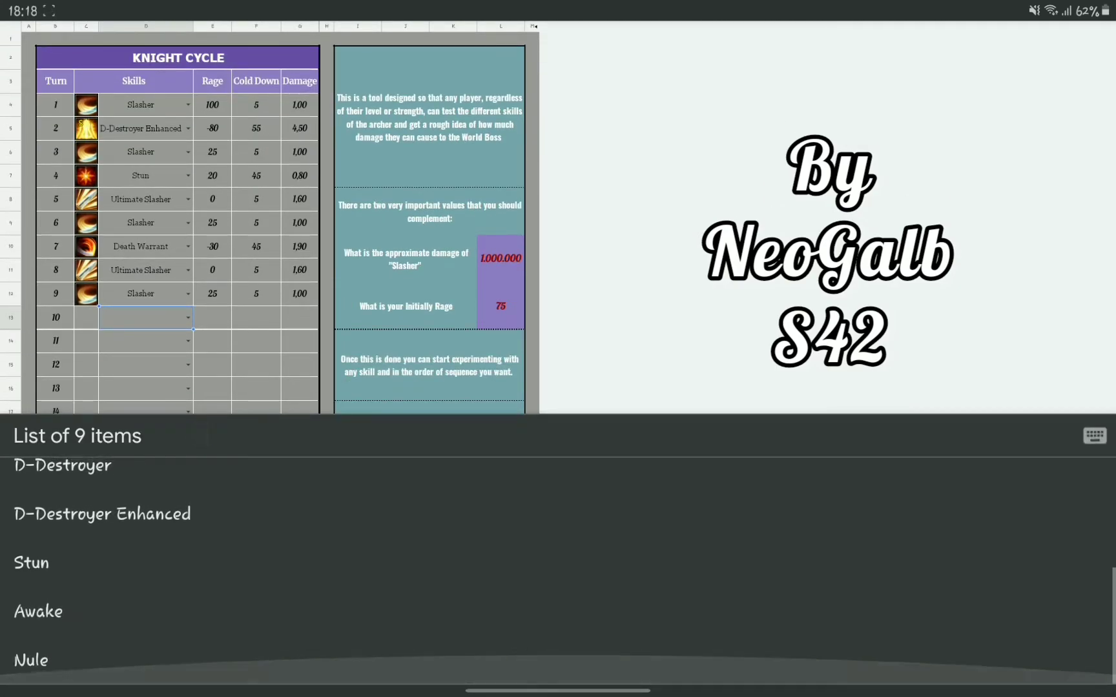
{"action": "left_click", "coordinate": [39, 611]}
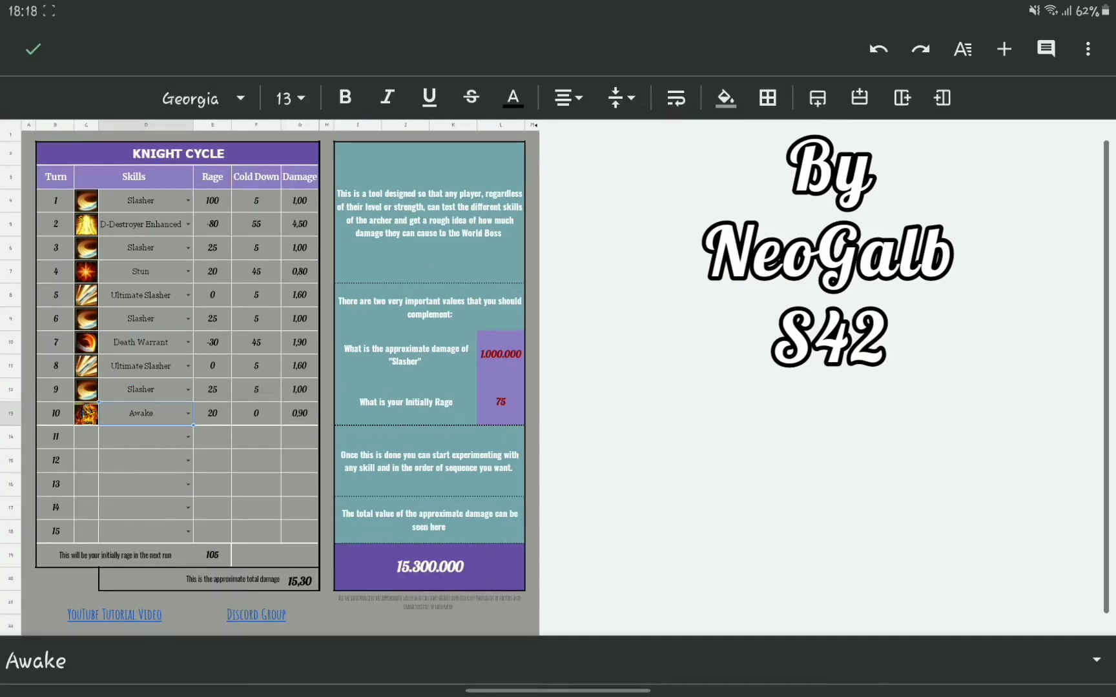
Raise Knight Slasher damage from 1.000.000 to 1.500.000 and check the total formula =(G20*L10)
{"action": "left_click", "coordinate": [499, 353]}
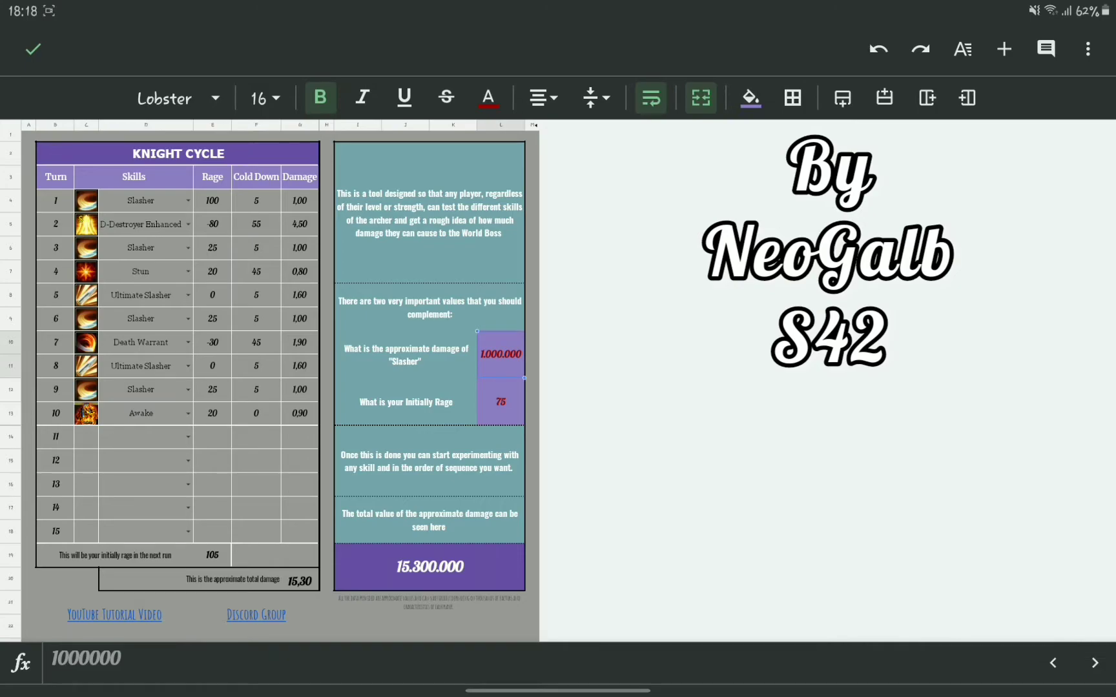
{"action": "left_click", "coordinate": [173, 660]}
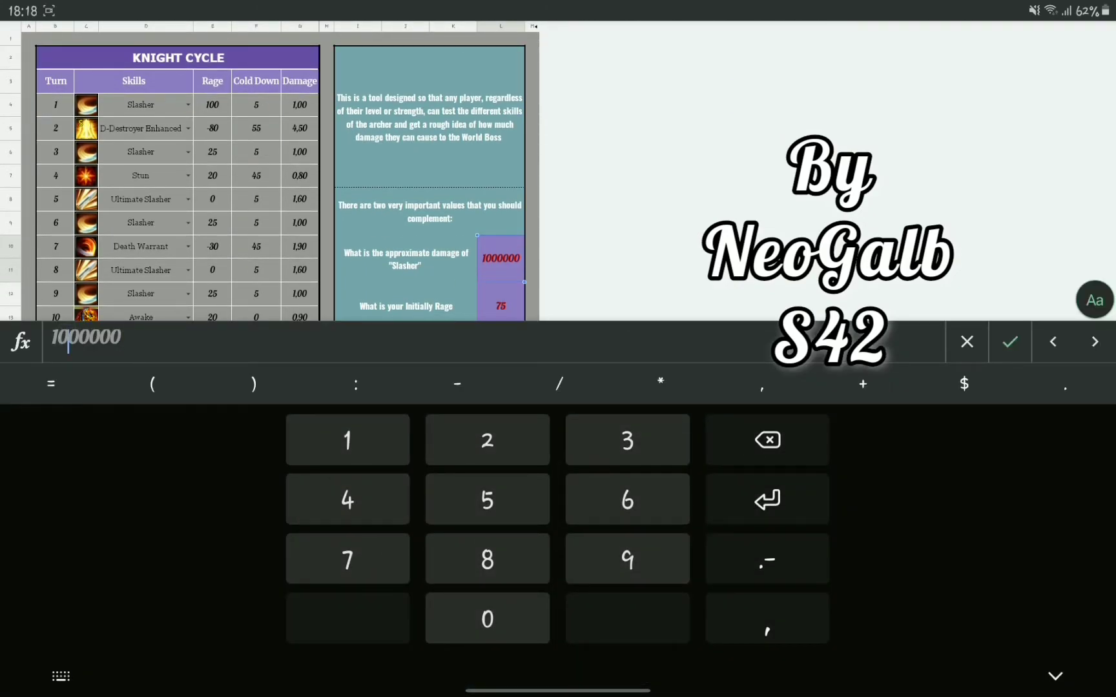
{"action": "left_click", "coordinate": [487, 499]}
{"action": "left_click", "coordinate": [1009, 342]}
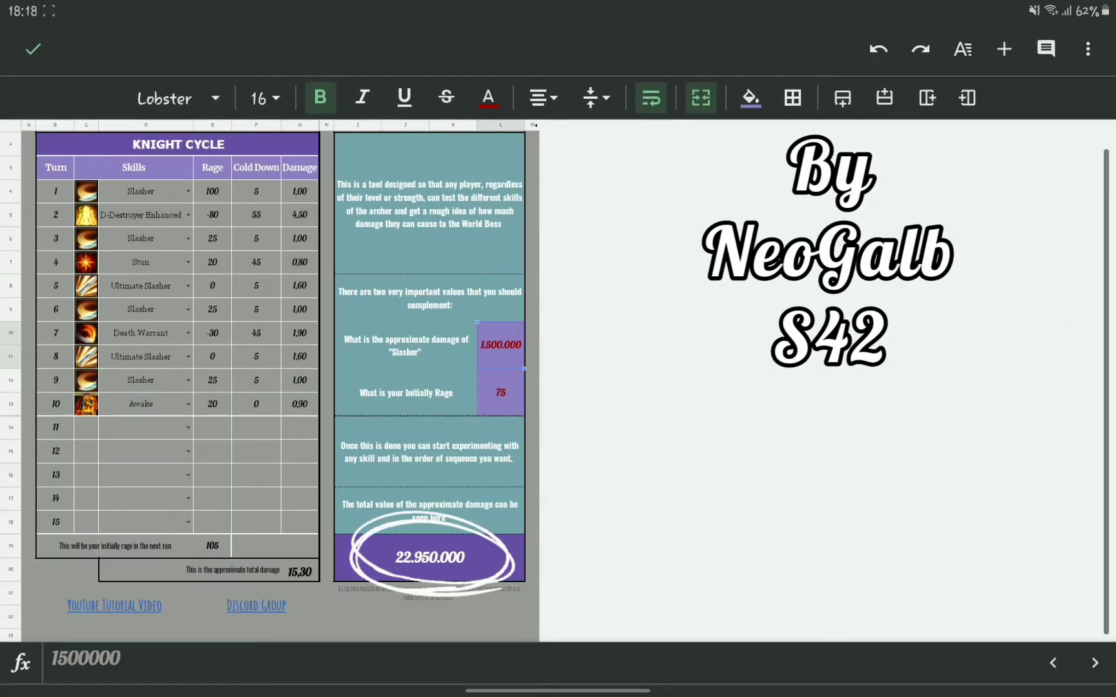
{"action": "left_click", "coordinate": [429, 557]}
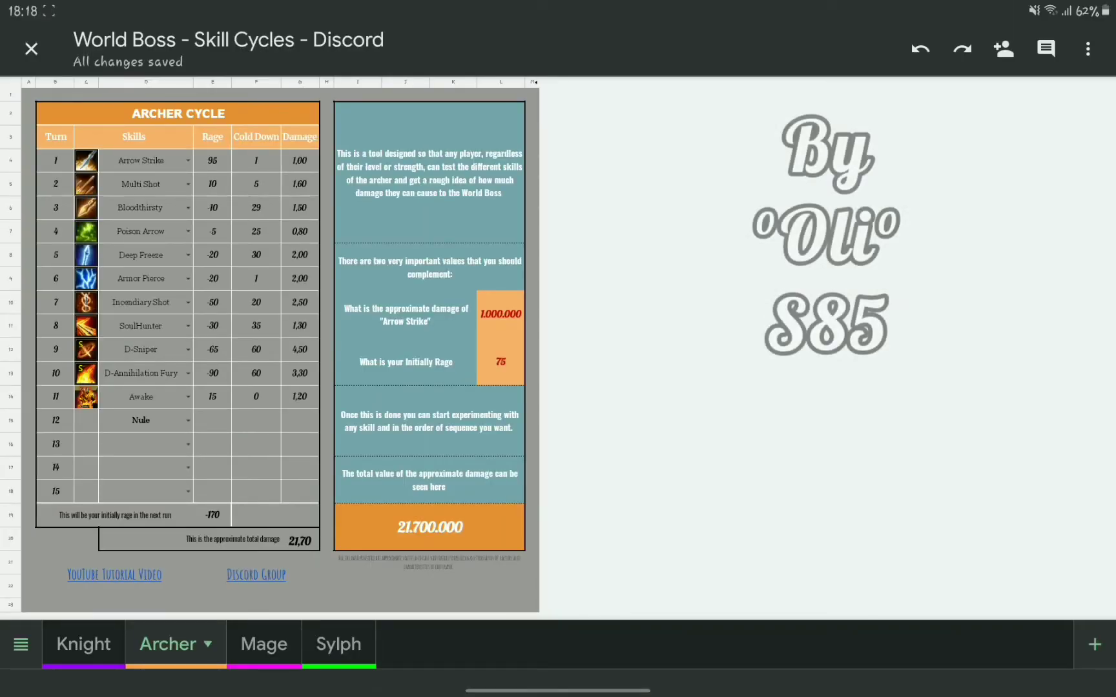
Set Archer turns 1–4 to alternating Armor Pierce and Arrow Strike
{"action": "double_click", "coordinate": [161, 163]}
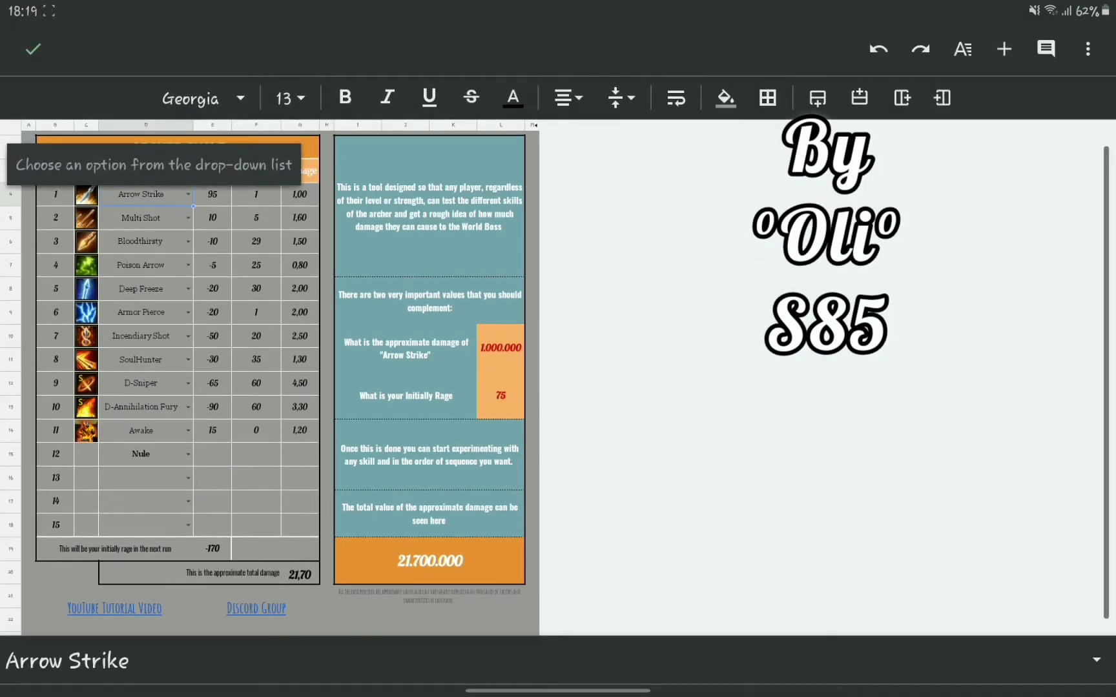
{"action": "left_click", "coordinate": [1097, 660]}
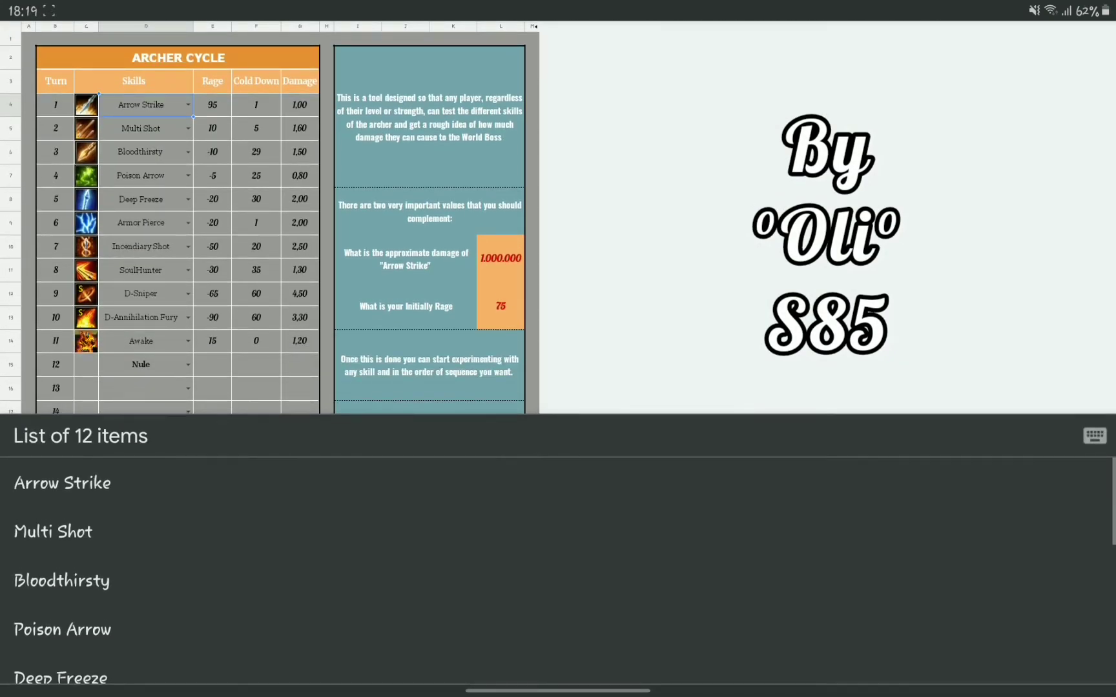
{"action": "scroll", "coordinate": [558, 567], "scroll_direction": "down", "scroll_amount": 2}
{"action": "left_click", "coordinate": [65, 654]}
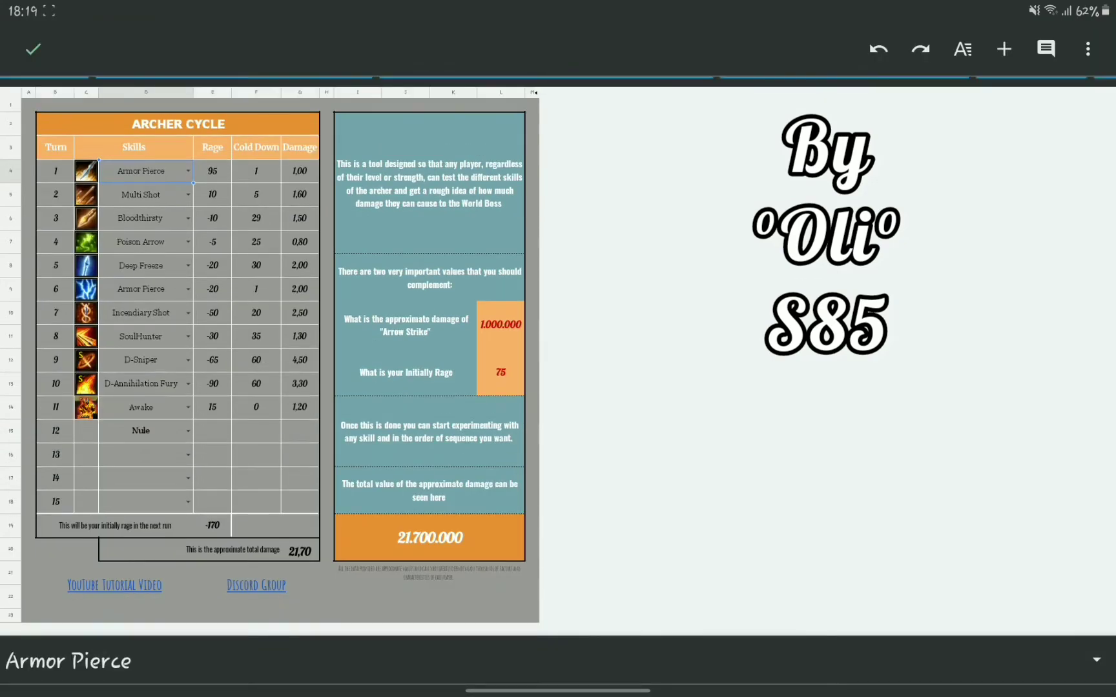
{"action": "left_click", "coordinate": [141, 215]}
{"action": "left_click", "coordinate": [1096, 659]}
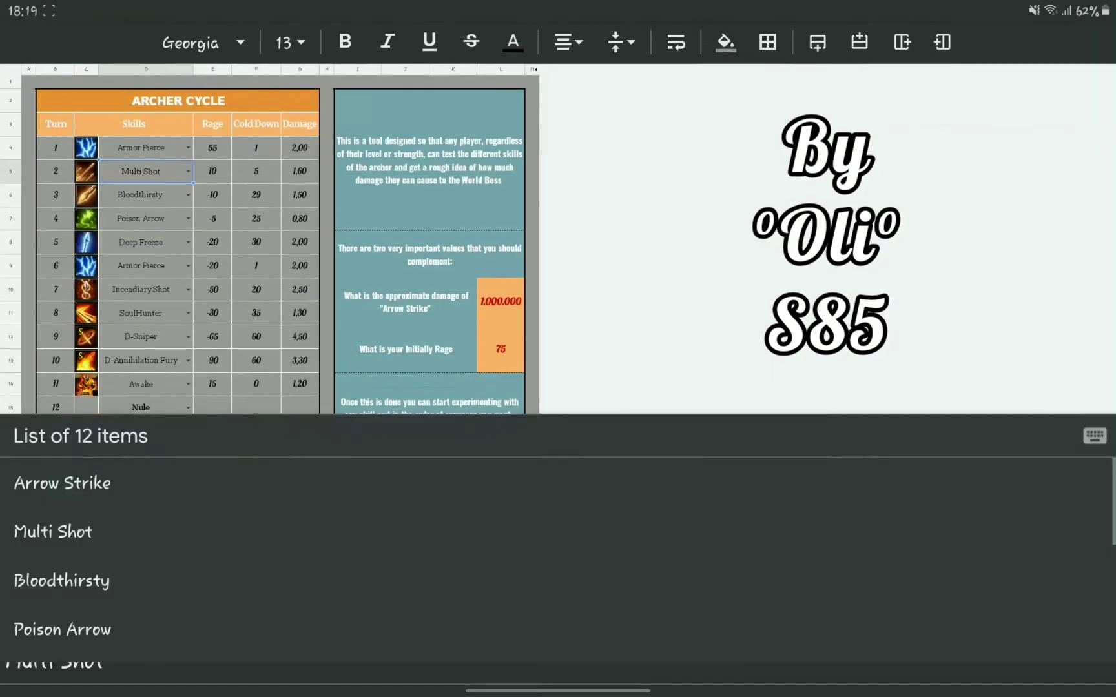
{"action": "left_click", "coordinate": [65, 448]}
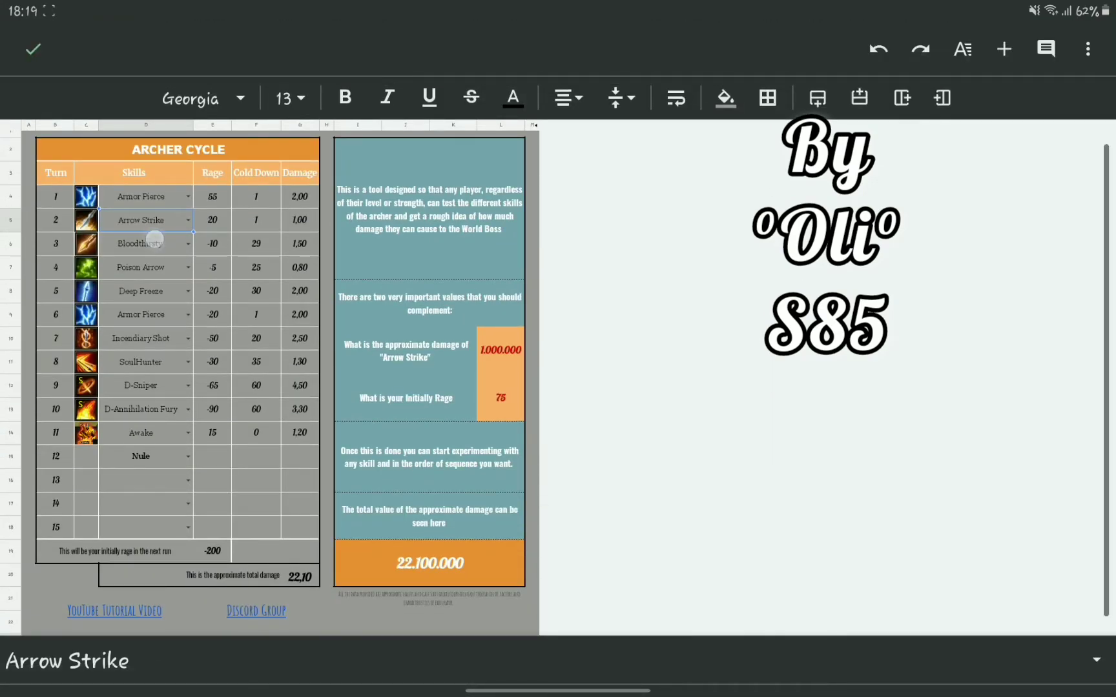
{"action": "left_click", "coordinate": [141, 243]}
{"action": "left_click", "coordinate": [1096, 660]}
{"action": "scroll", "coordinate": [218, 523], "scroll_direction": "down", "scroll_amount": 2}
{"action": "scroll", "coordinate": [217, 474], "scroll_direction": "down", "scroll_amount": 1}
{"action": "left_click", "coordinate": [64, 583]}
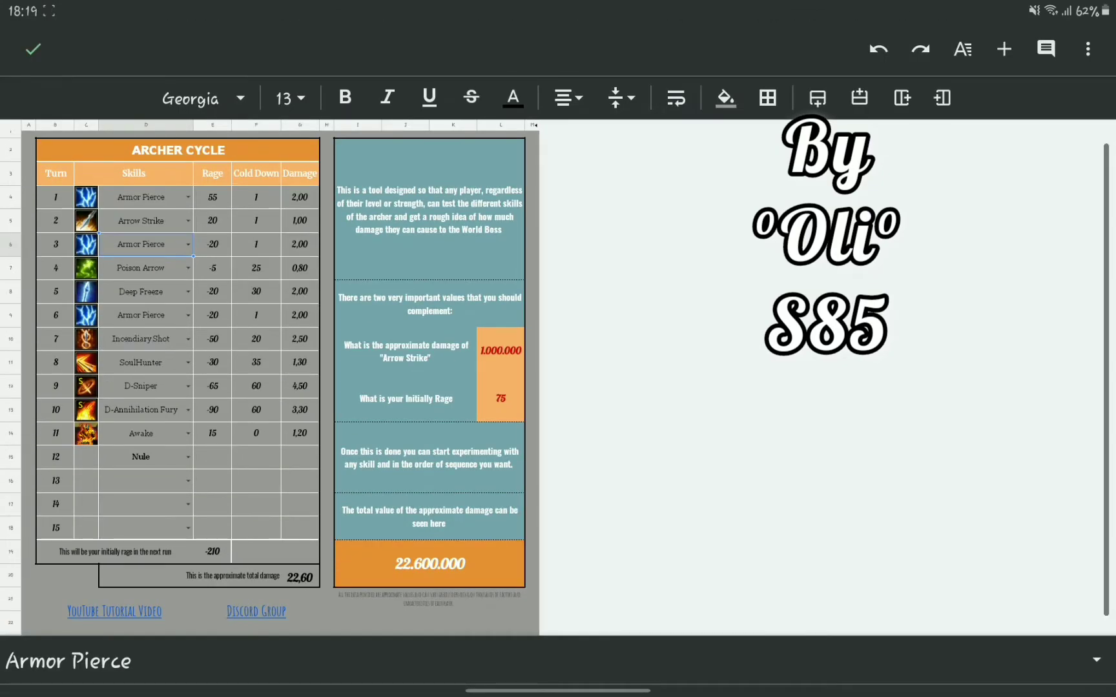
{"action": "left_click", "coordinate": [141, 268]}
{"action": "left_click", "coordinate": [157, 660]}
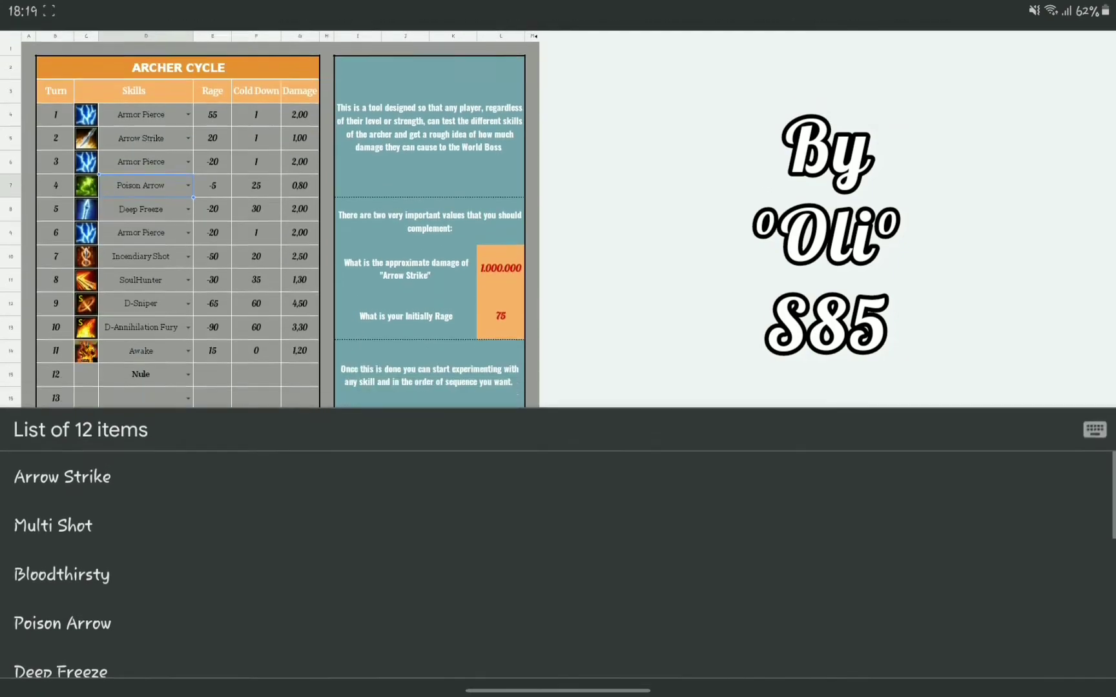
{"action": "left_click", "coordinate": [129, 481]}
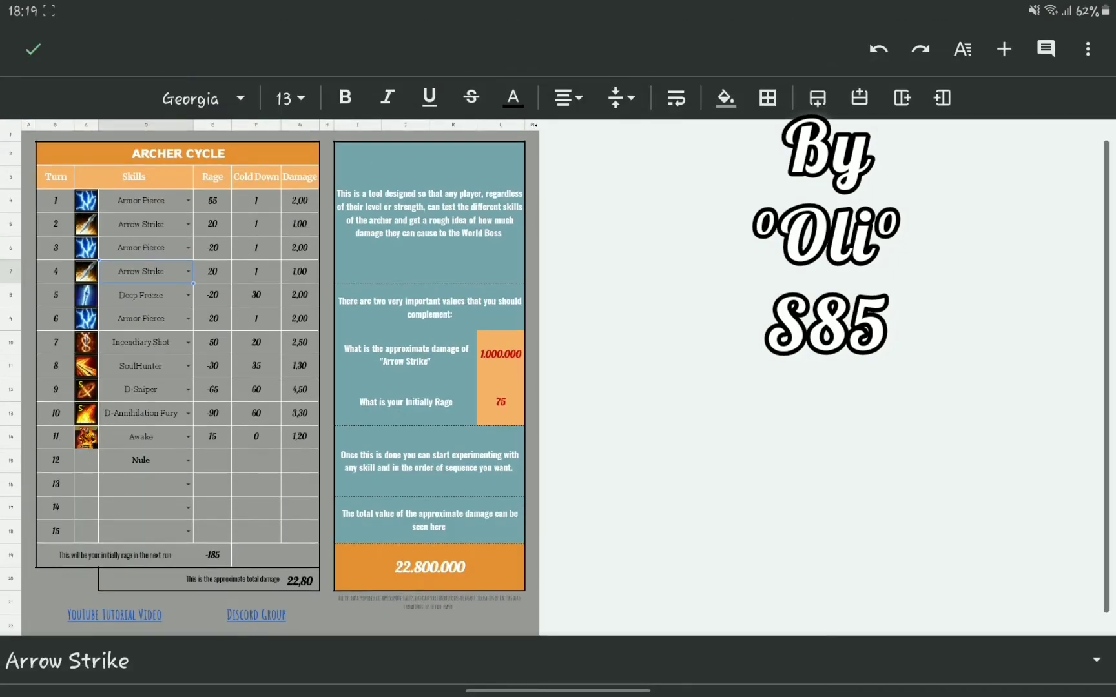
Continue the Armor Pierce / Arrow Strike alternation for turns 5–8
{"action": "left_click", "coordinate": [141, 295]}
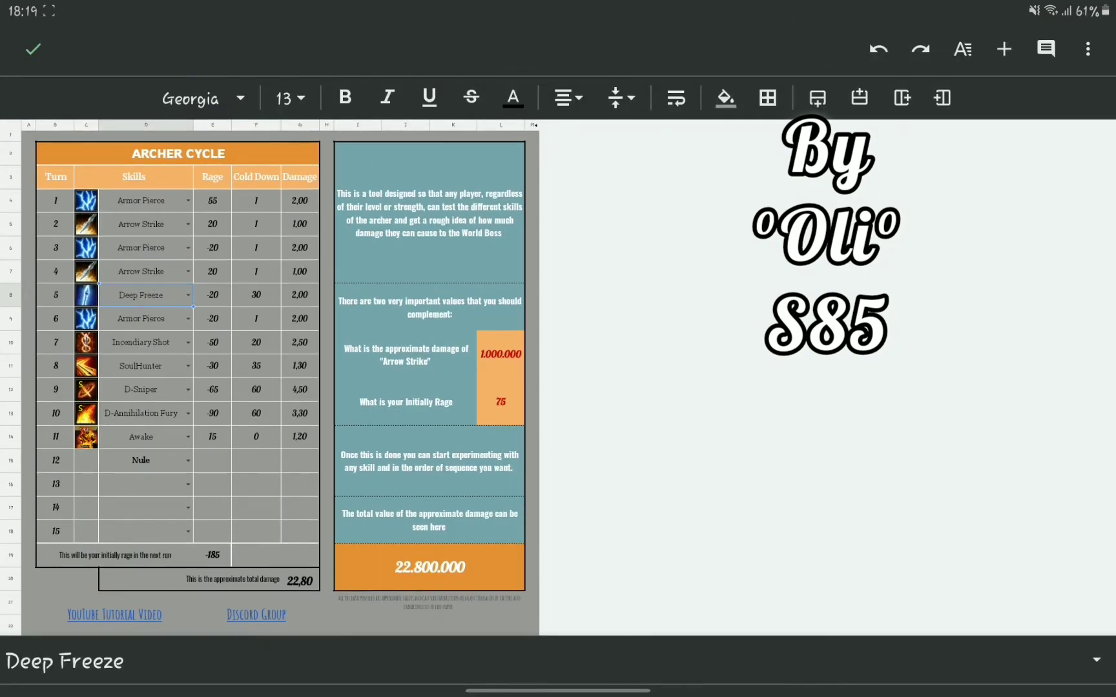
{"action": "left_click", "coordinate": [162, 654]}
{"action": "scroll", "coordinate": [164, 534], "scroll_direction": "down", "scroll_amount": 2}
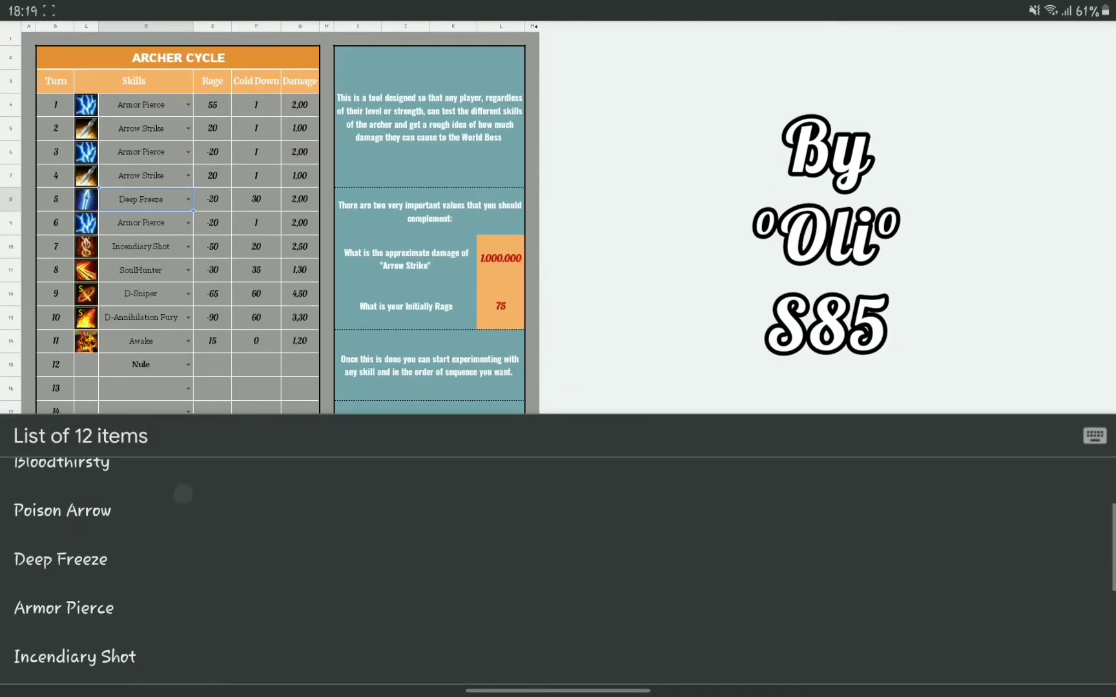
{"action": "left_click", "coordinate": [64, 607]}
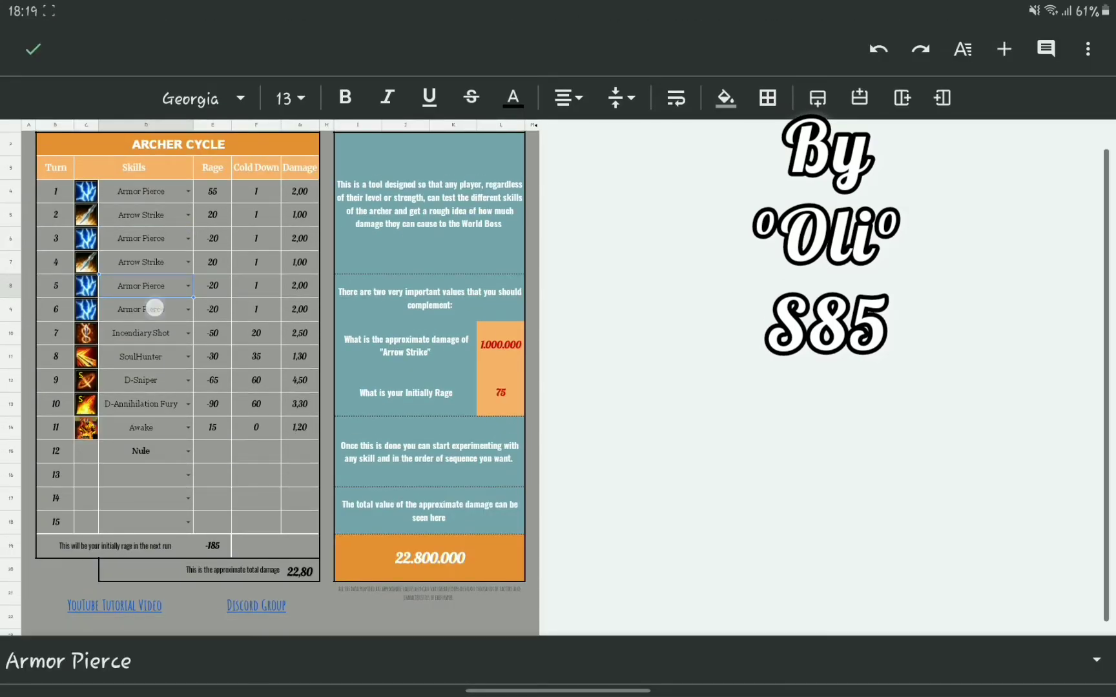
{"action": "left_click", "coordinate": [151, 648]}
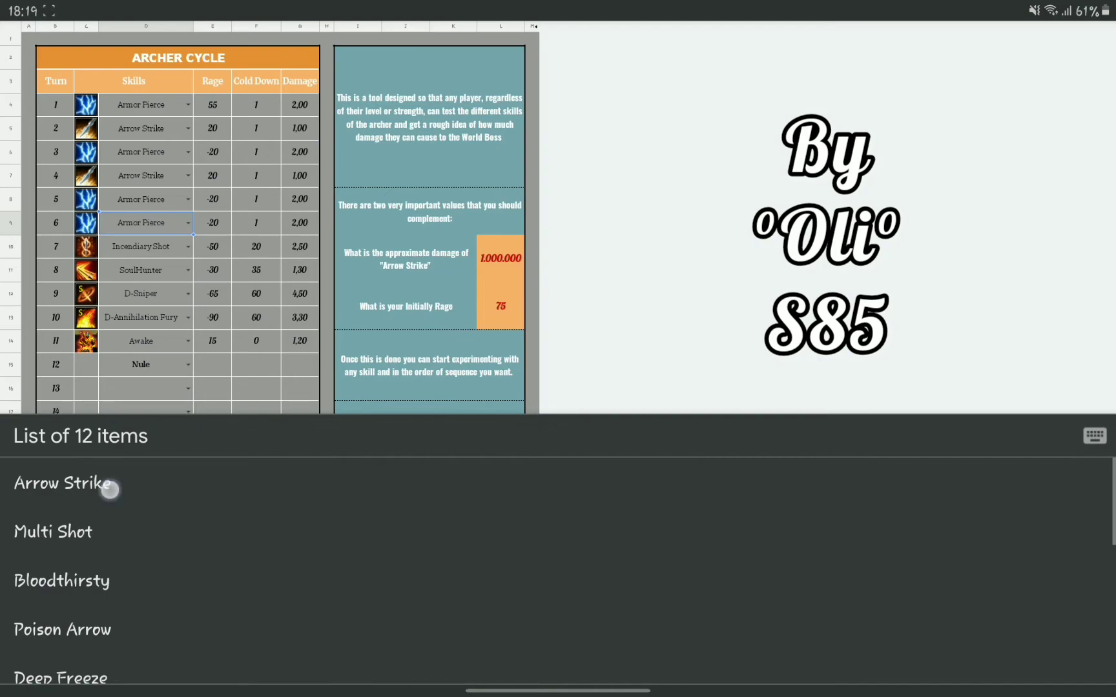
{"action": "left_click", "coordinate": [109, 488]}
{"action": "left_click", "coordinate": [156, 343]}
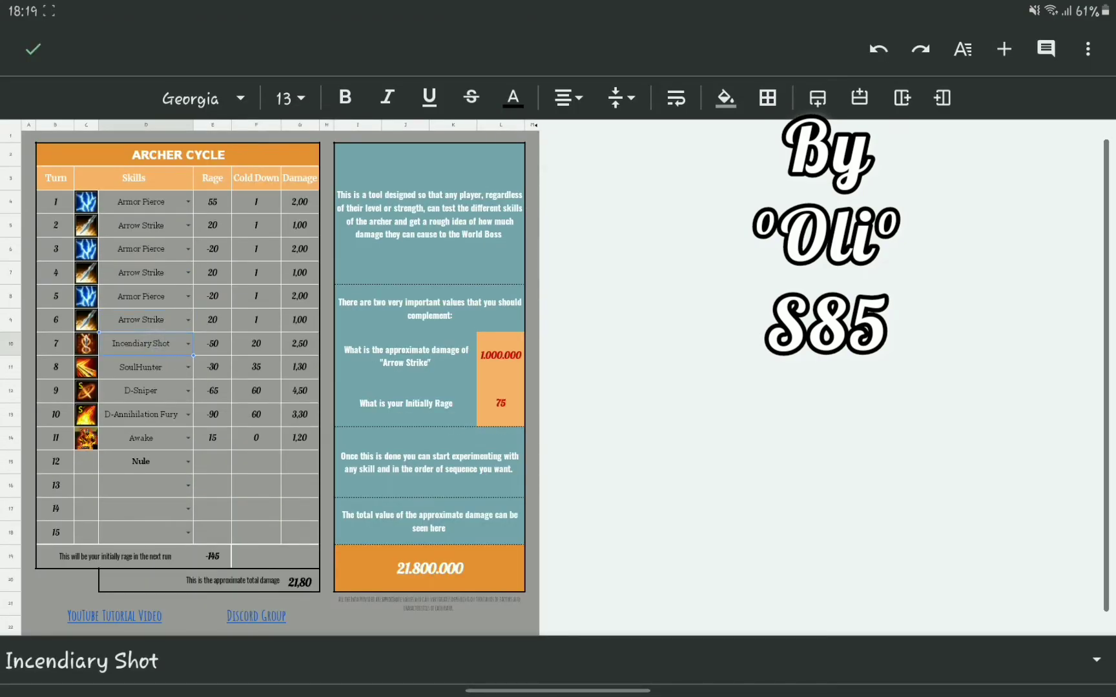
{"action": "left_click", "coordinate": [179, 660]}
{"action": "scroll", "coordinate": [187, 513], "scroll_direction": "down", "scroll_amount": 2}
{"action": "left_click", "coordinate": [63, 631]}
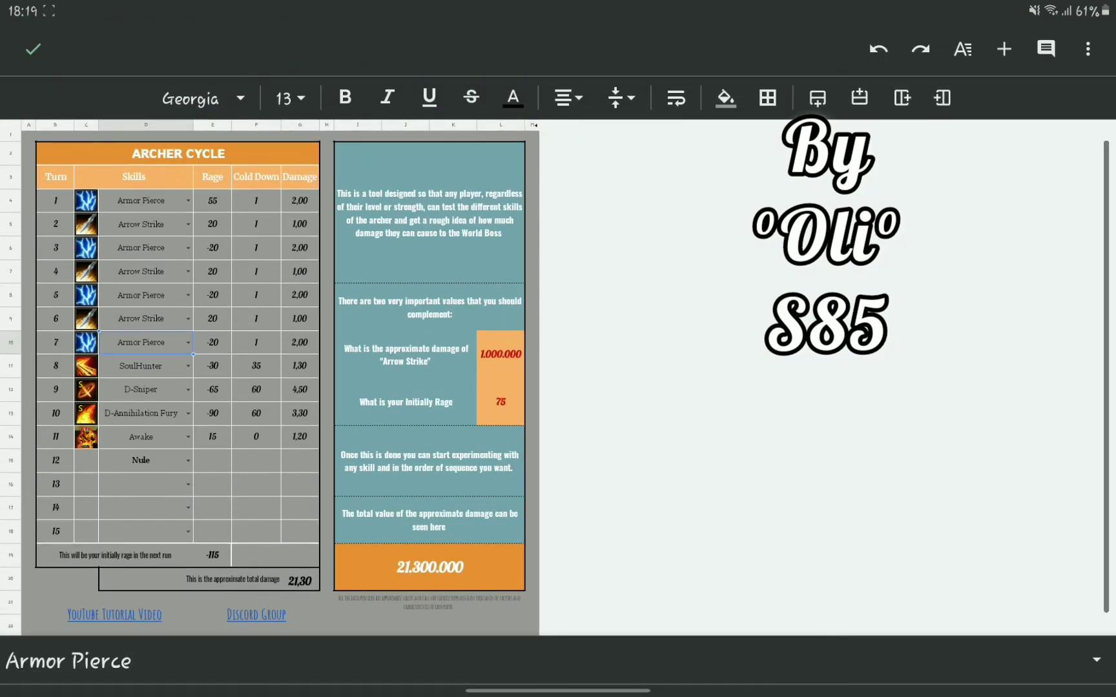
{"action": "left_click", "coordinate": [141, 364]}
{"action": "left_click", "coordinate": [147, 660]}
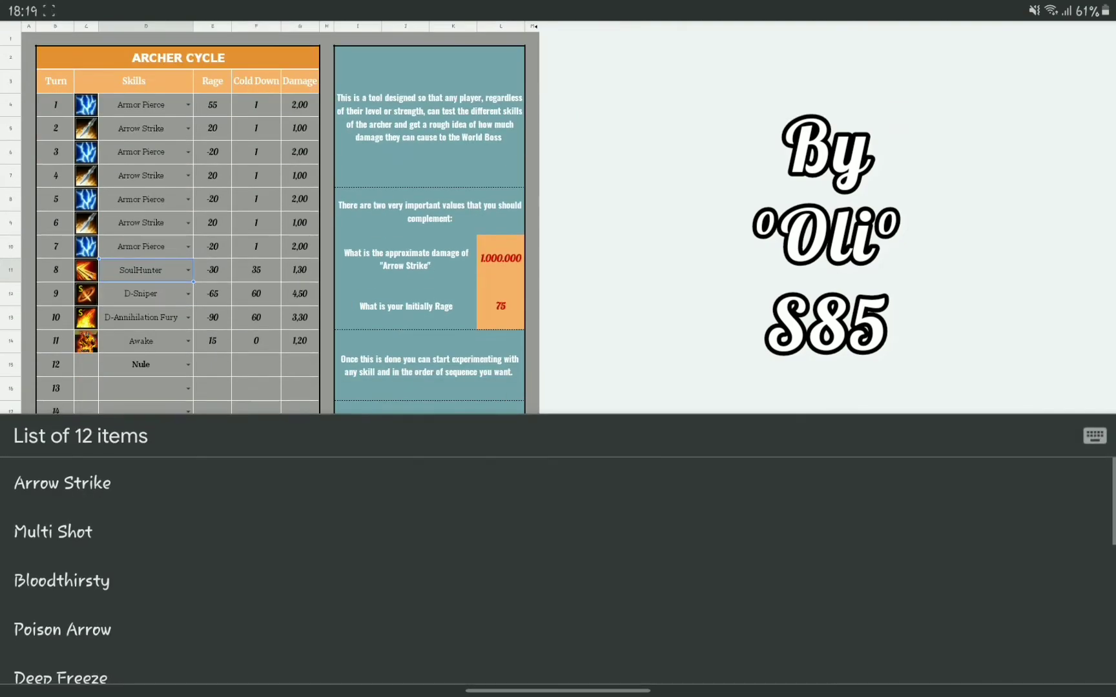
{"action": "left_click", "coordinate": [62, 483]}
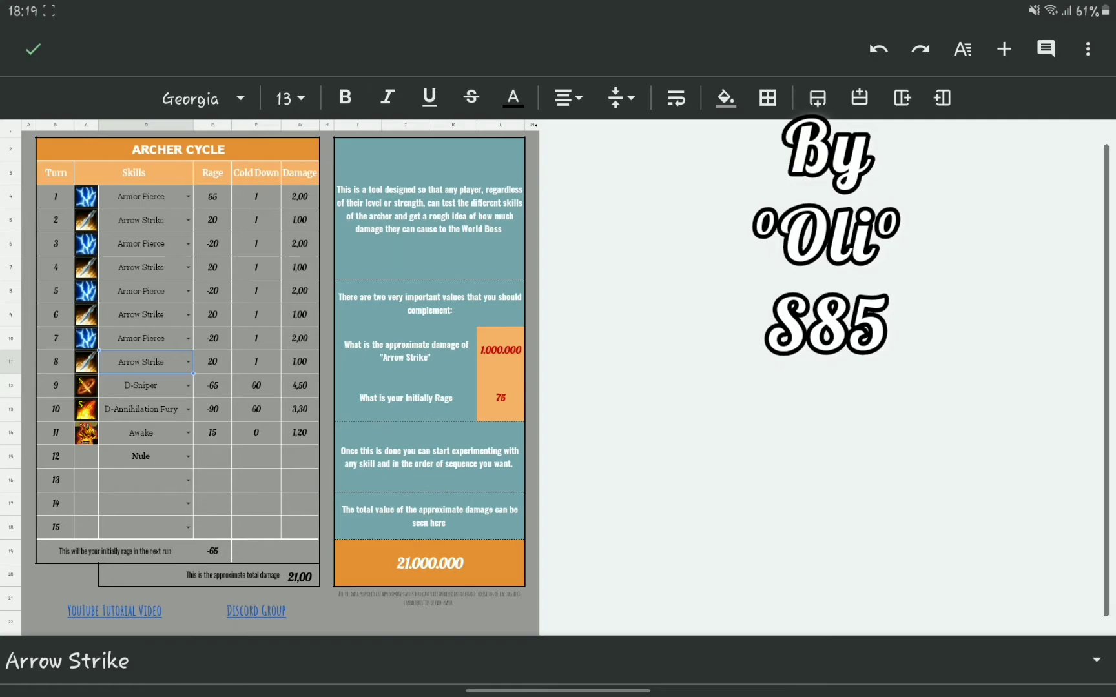
Set turns 9–11 to Armor Pierce, Arrow Strike, Armor Pierce, and turn 12 to Bloodthirsty
{"action": "left_click", "coordinate": [142, 389]}
{"action": "left_click", "coordinate": [155, 660]}
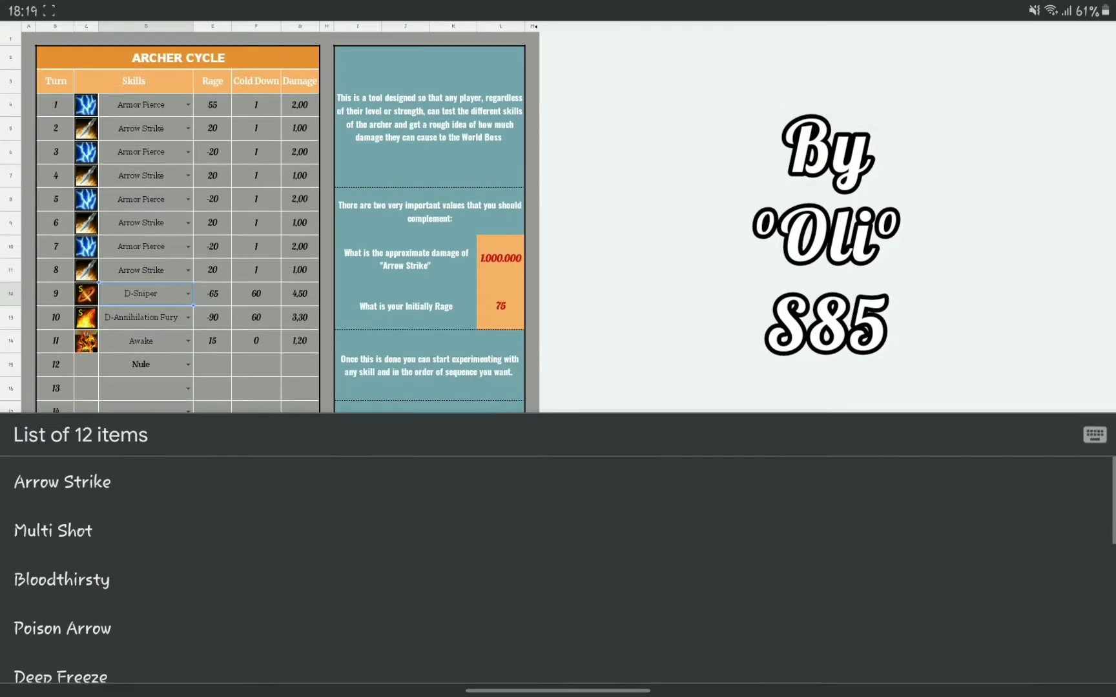
{"action": "scroll", "coordinate": [175, 558], "scroll_direction": "down", "scroll_amount": 3}
{"action": "left_click", "coordinate": [129, 603]}
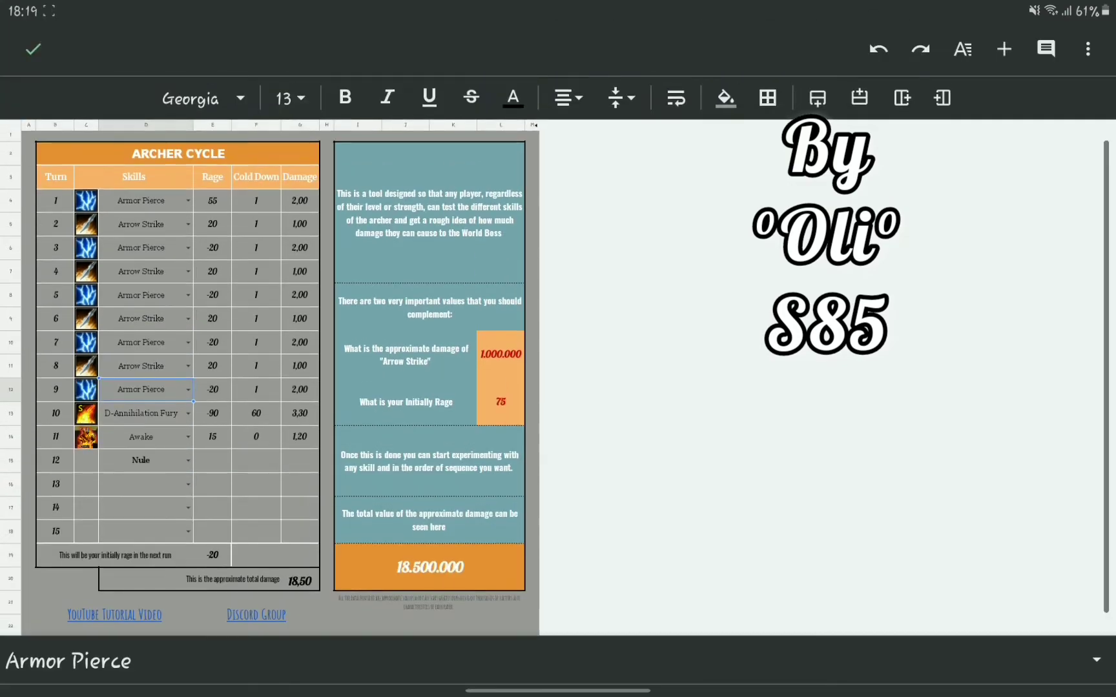
{"action": "left_click", "coordinate": [153, 410]}
{"action": "left_click", "coordinate": [202, 661]}
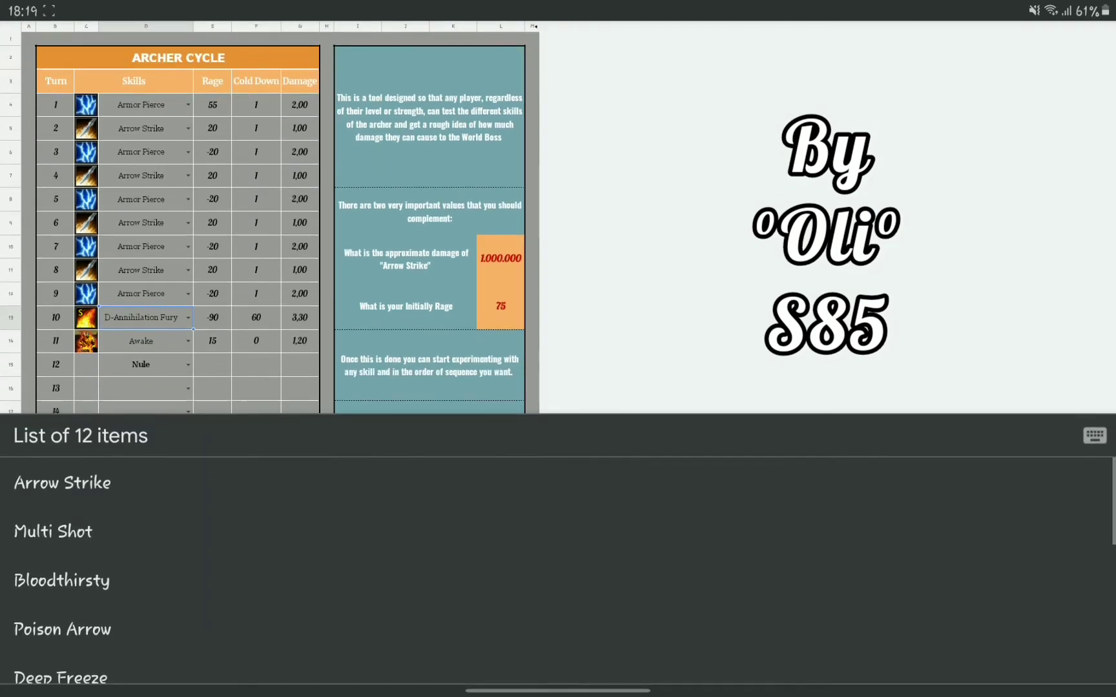
{"action": "left_click", "coordinate": [126, 487]}
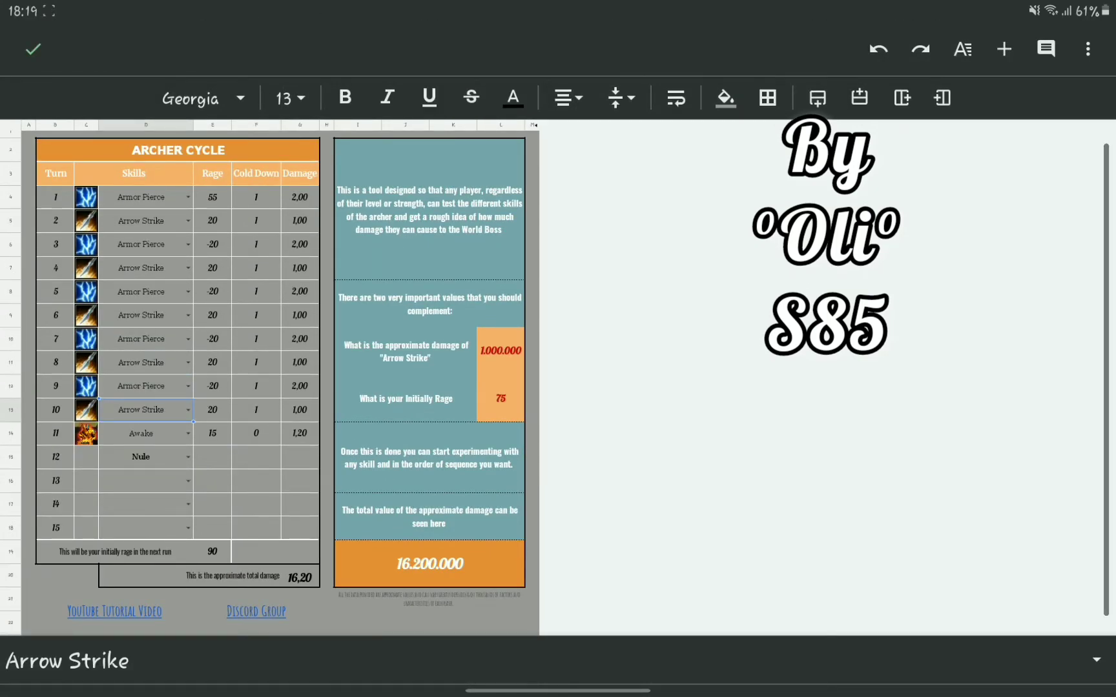
{"action": "left_click", "coordinate": [140, 433]}
{"action": "left_click", "coordinate": [140, 656]}
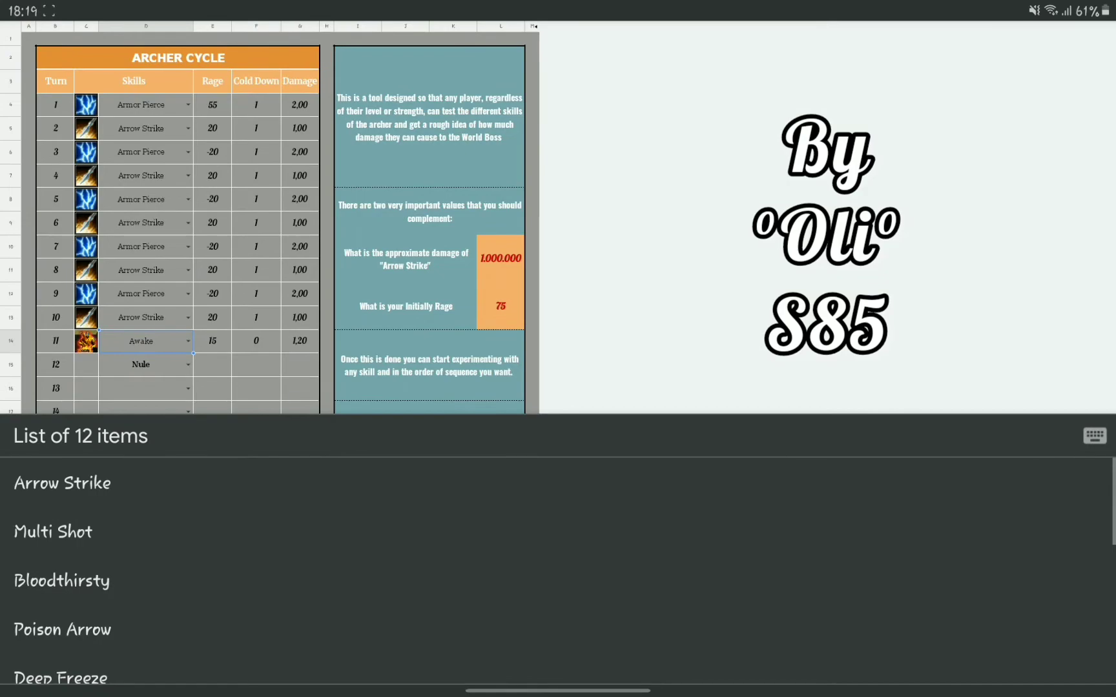
{"action": "scroll", "coordinate": [166, 567], "scroll_direction": "down", "scroll_amount": 2}
{"action": "left_click", "coordinate": [64, 633]}
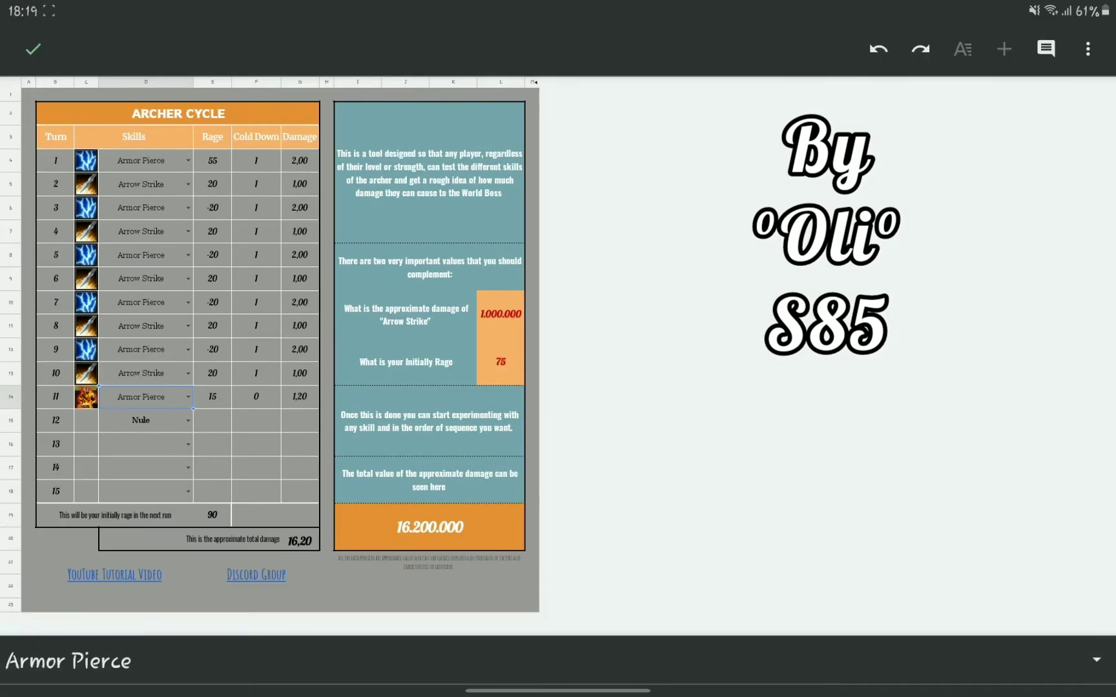
{"action": "left_click", "coordinate": [157, 450]}
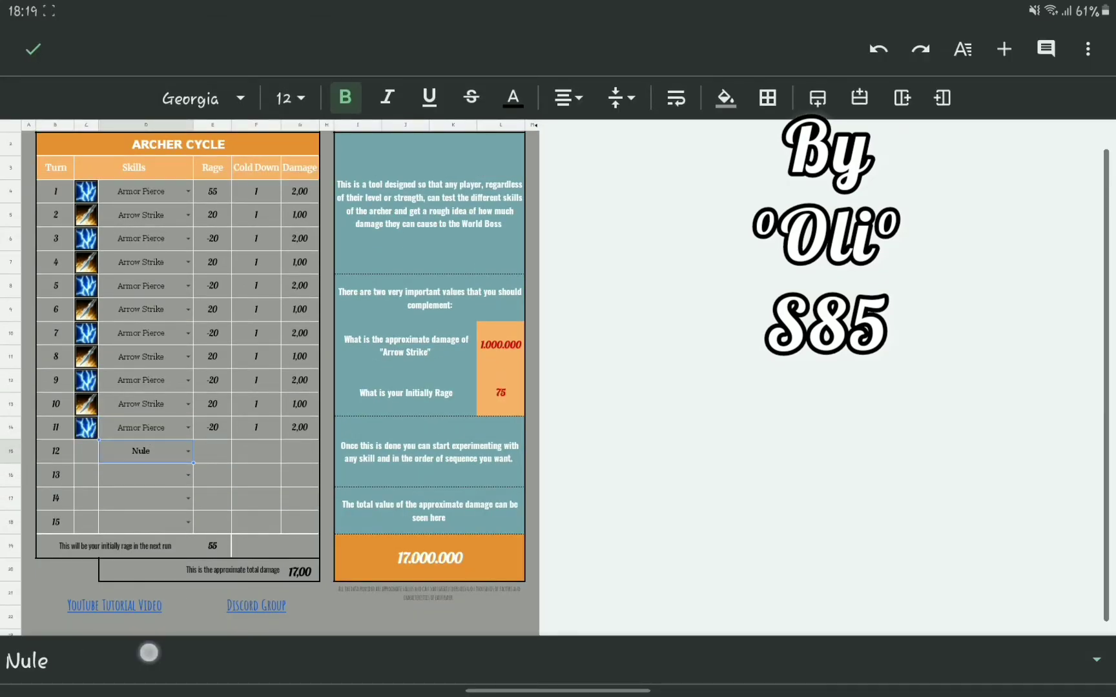
{"action": "left_click", "coordinate": [148, 651]}
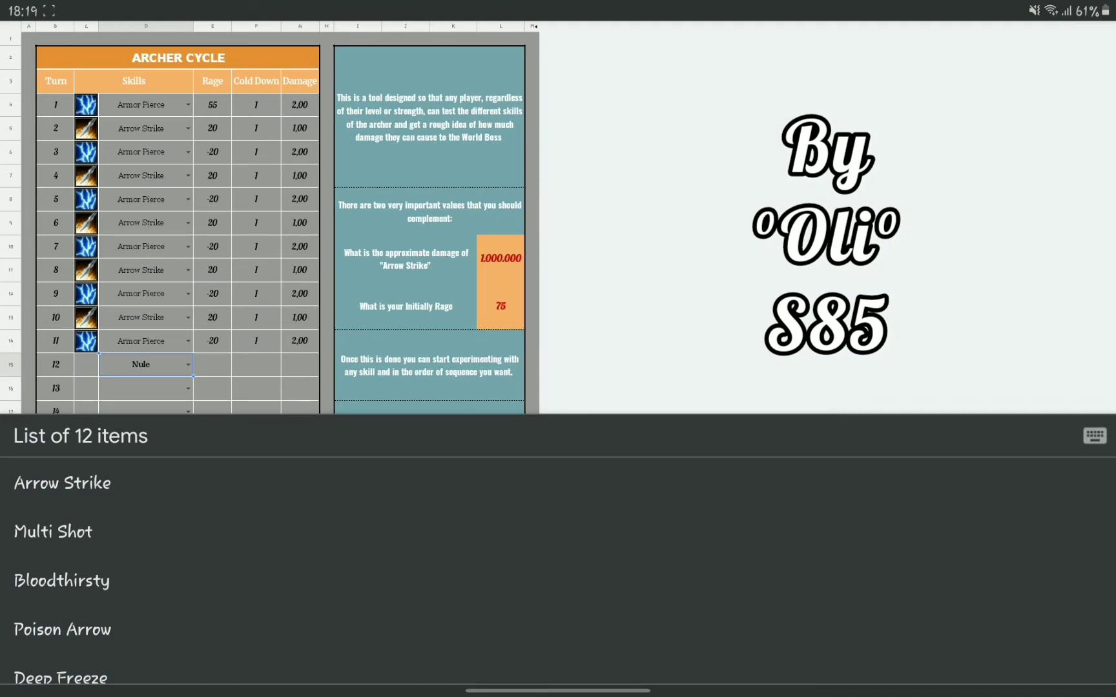
{"action": "left_click", "coordinate": [61, 580]}
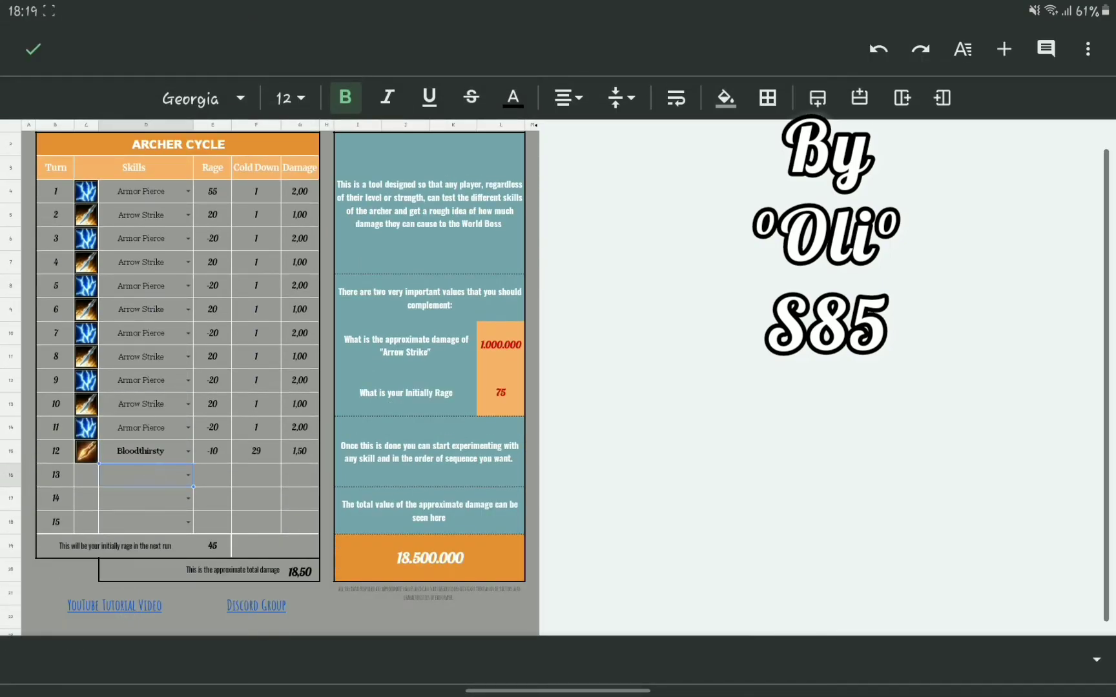
Choose Arrow Strike for turn 13 and Awake for turn 14
{"action": "left_click", "coordinate": [161, 660]}
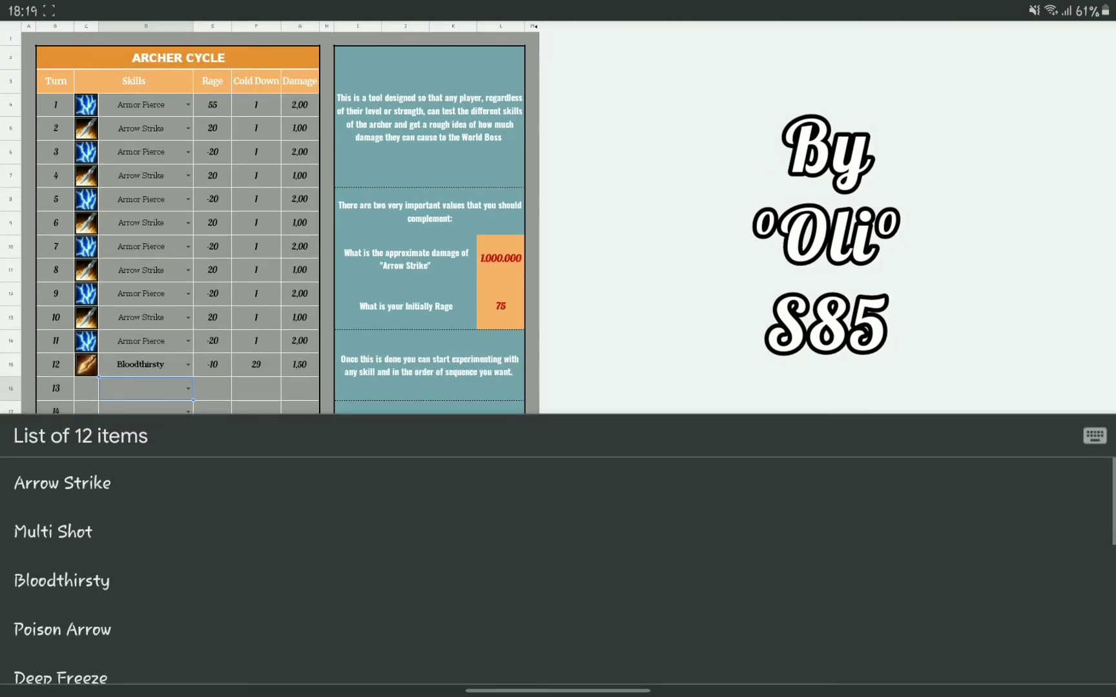
{"action": "left_click", "coordinate": [62, 483]}
{"action": "left_click", "coordinate": [146, 505]}
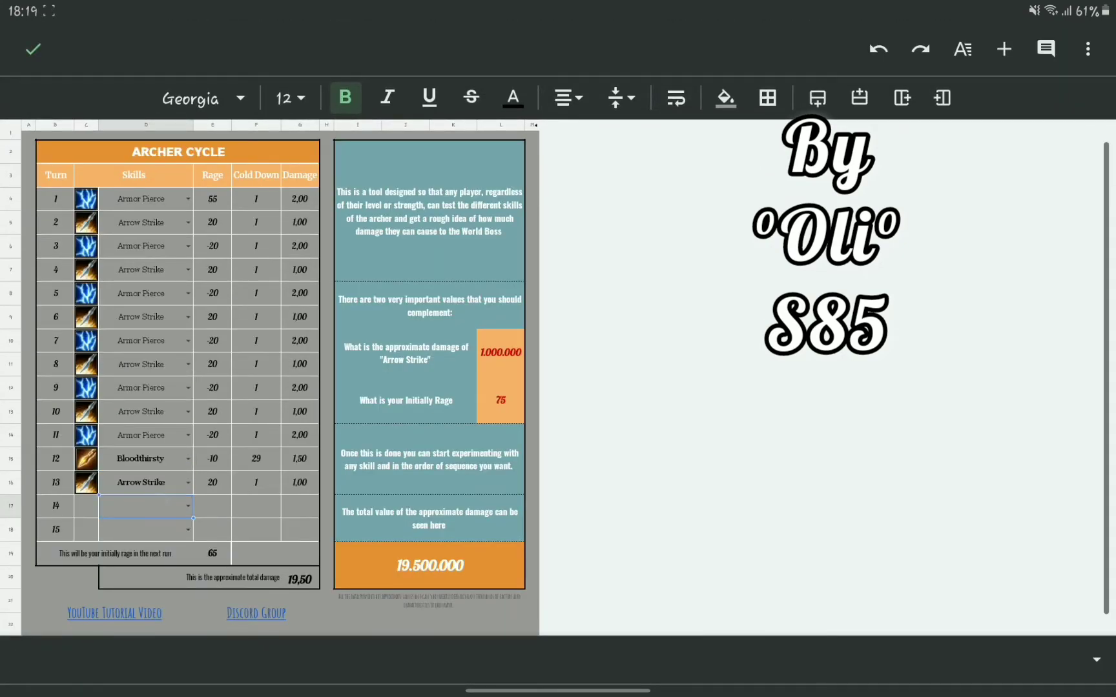
{"action": "left_click", "coordinate": [167, 668]}
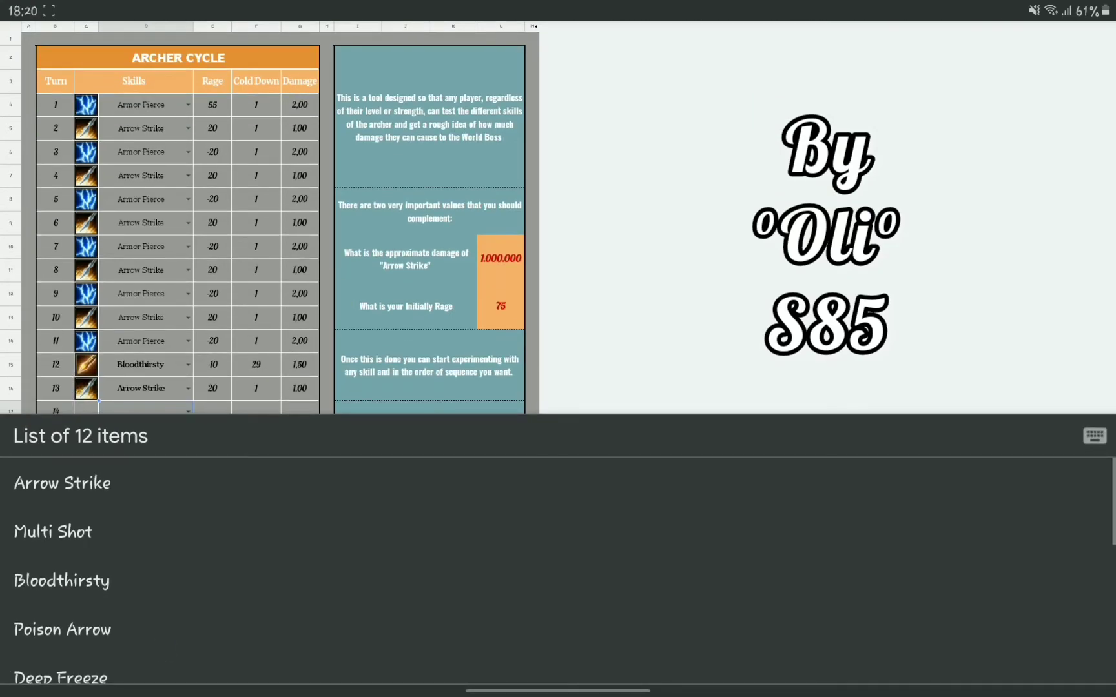
{"action": "scroll", "coordinate": [558, 558], "scroll_direction": "down", "scroll_amount": 5}
{"action": "left_click", "coordinate": [38, 607]}
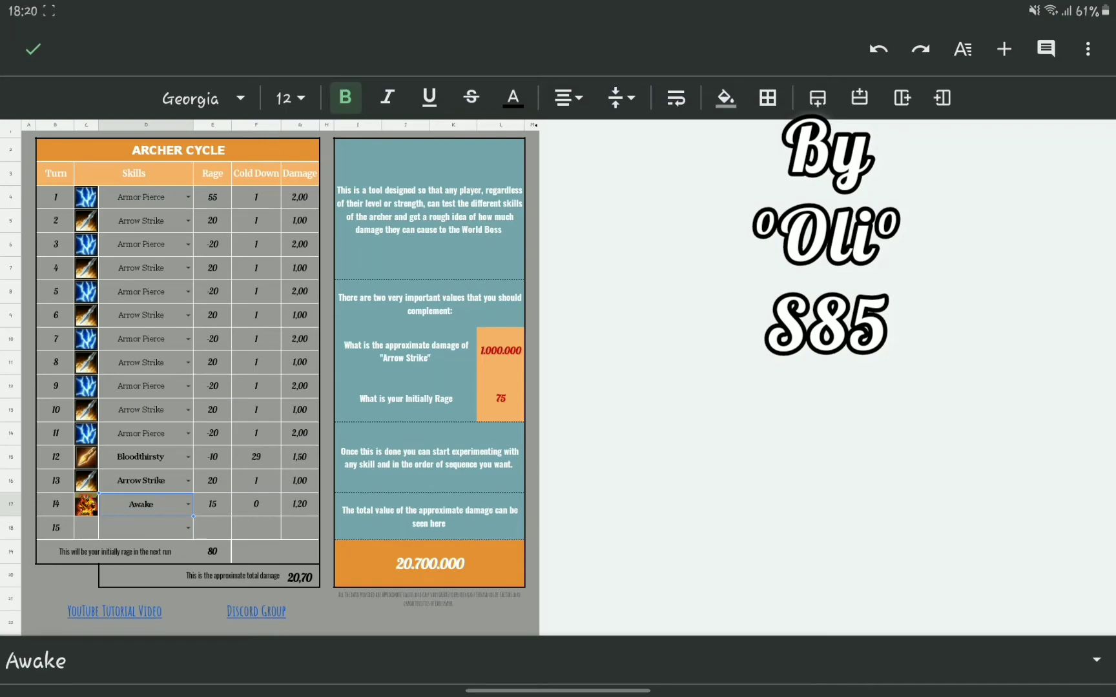
Change the Archer Arrow Strike damage to 1.500.000 and check the 31.050.000 total
{"action": "left_click", "coordinate": [500, 350]}
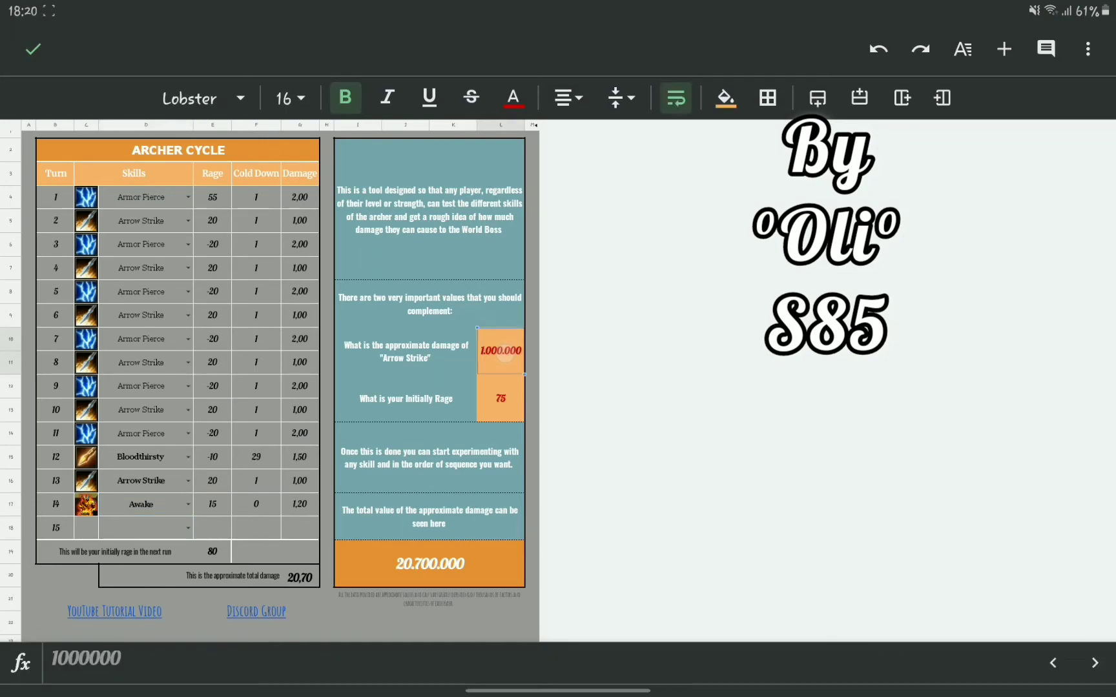
{"action": "left_click", "coordinate": [88, 659]}
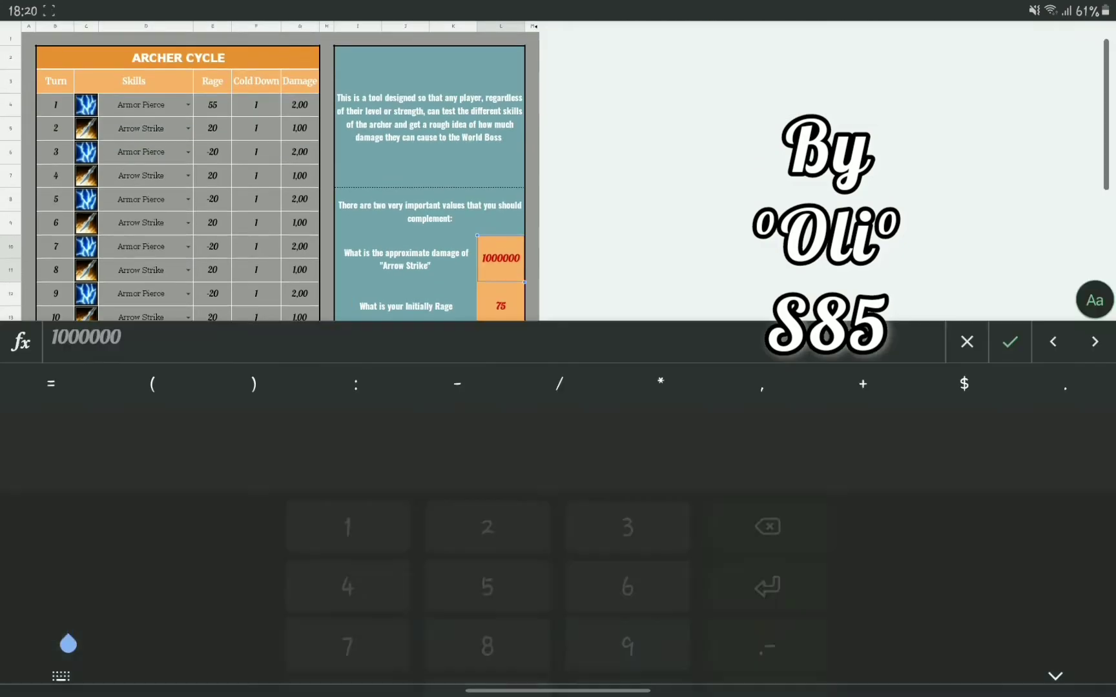
{"action": "left_click", "coordinate": [487, 500]}
{"action": "type", "text": "1500000"}
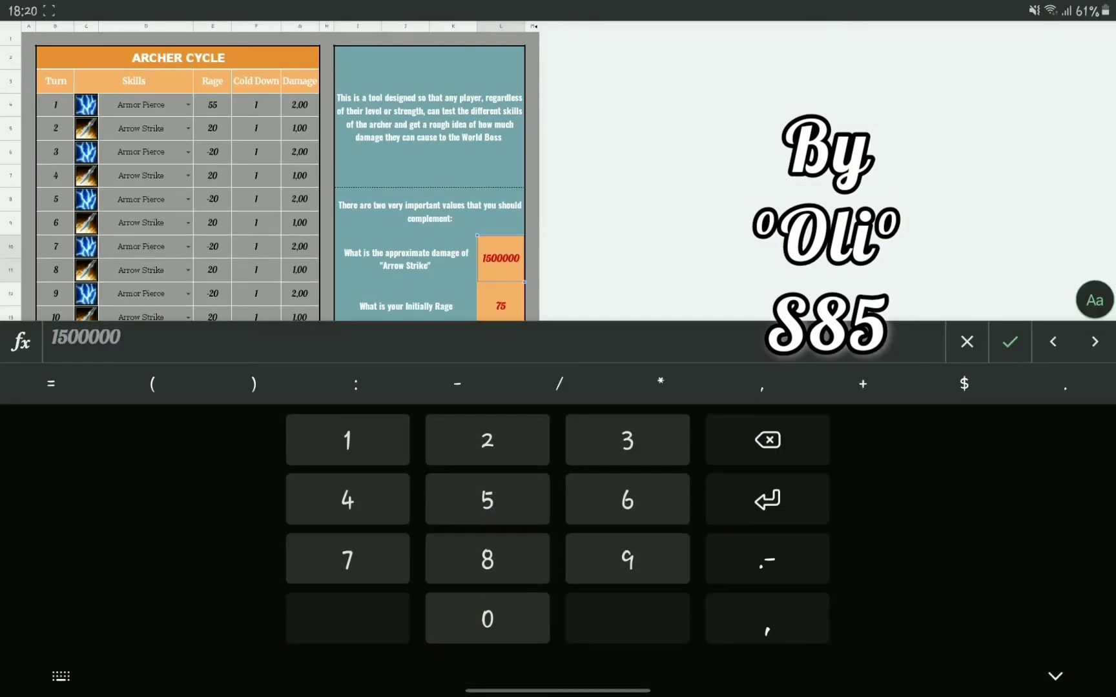
{"action": "left_click", "coordinate": [768, 500]}
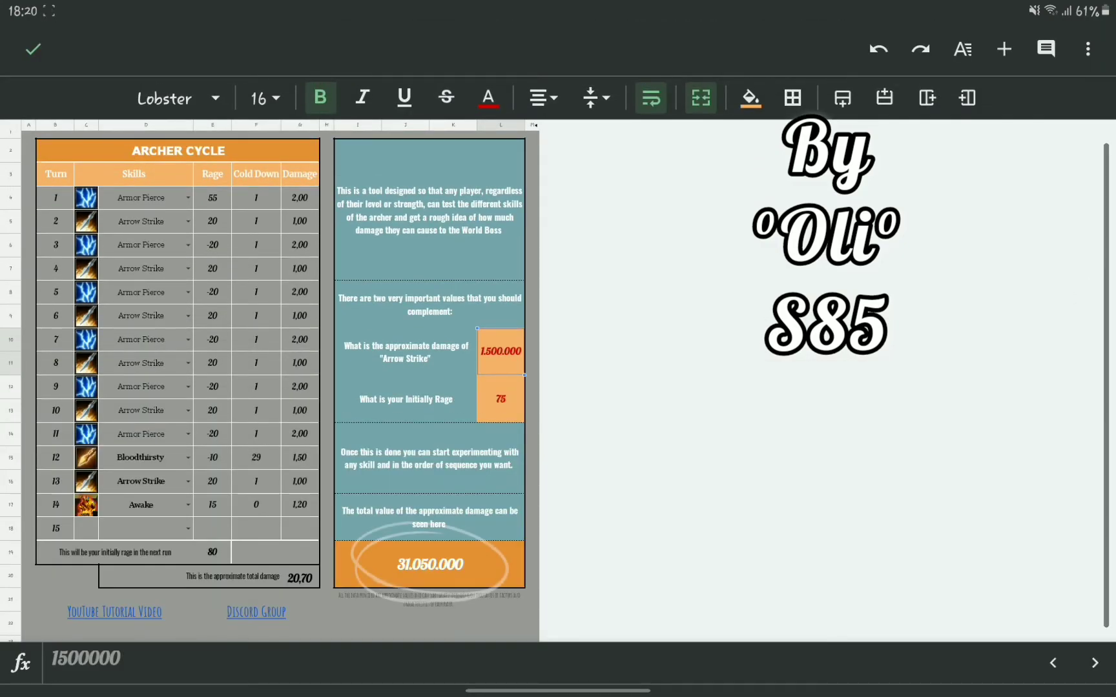
{"action": "left_click", "coordinate": [430, 564]}
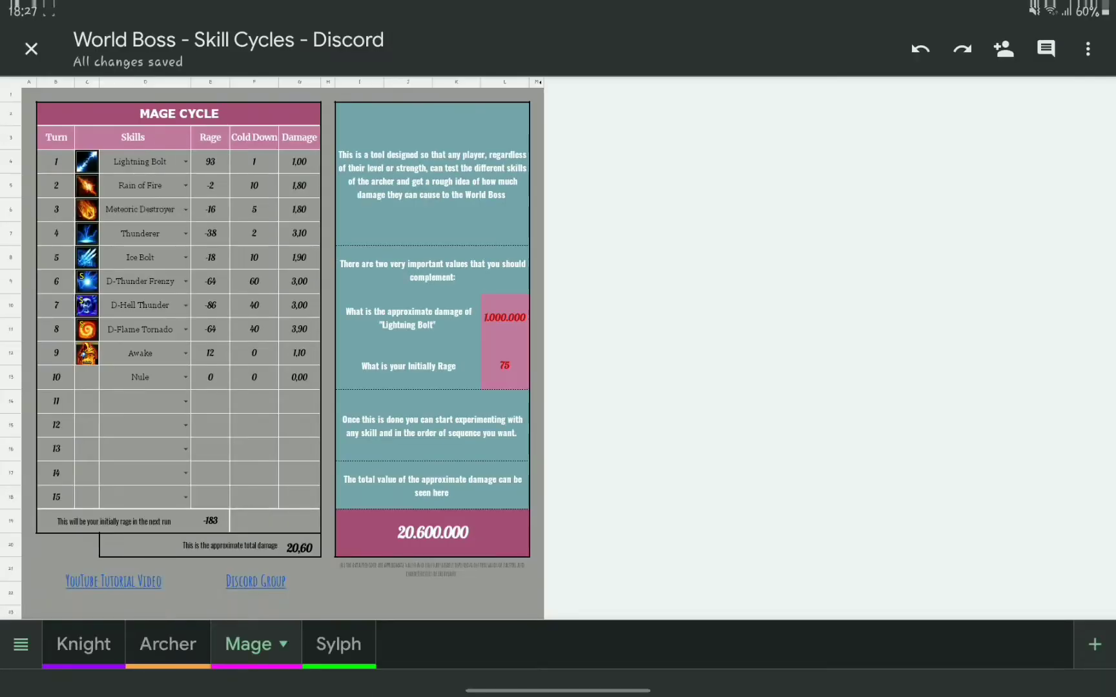
Set Mage turns 3–5 to Thunderer, Lightning Bolt and Rain of Fire
{"action": "left_click", "coordinate": [139, 210]}
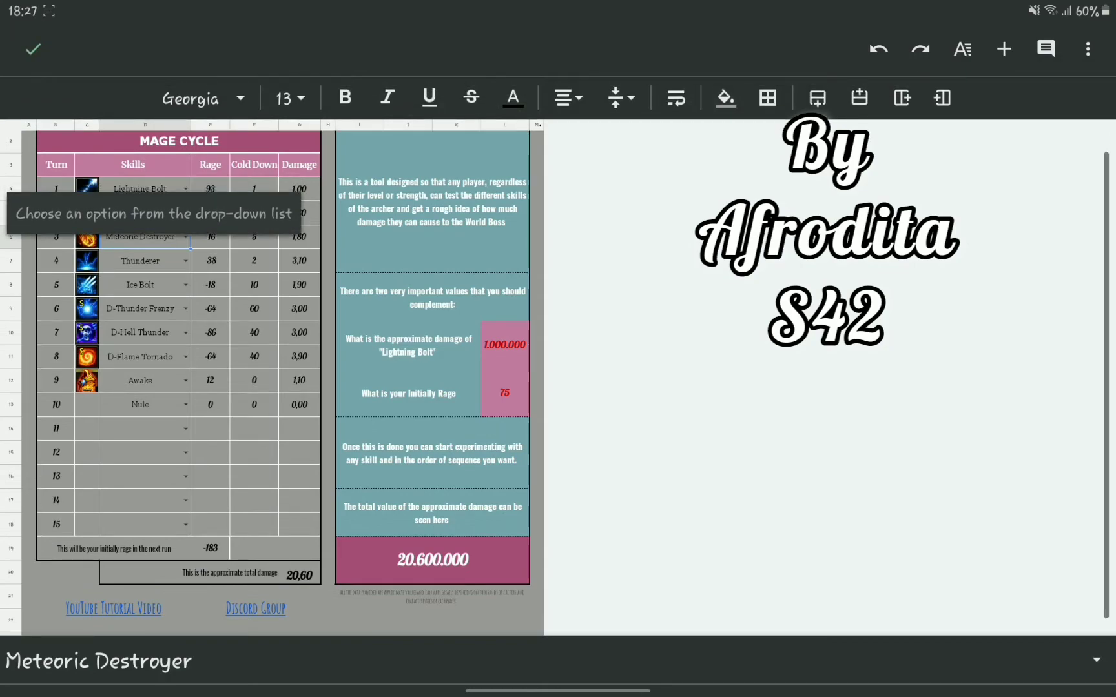
{"action": "left_click", "coordinate": [133, 661]}
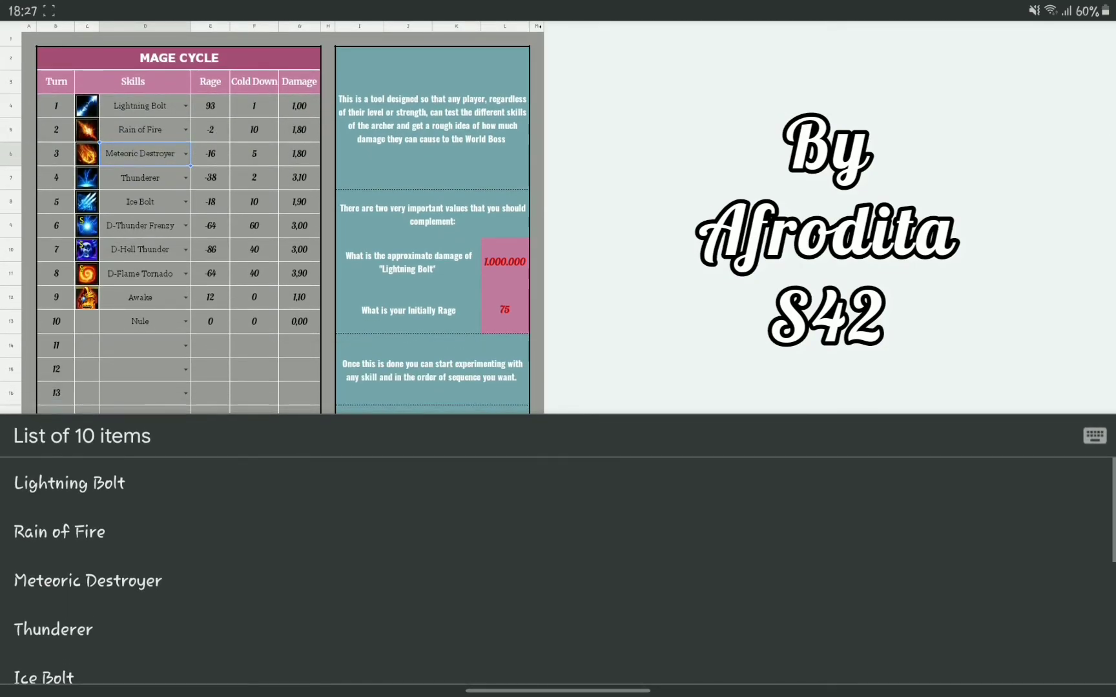
{"action": "left_click", "coordinate": [53, 629]}
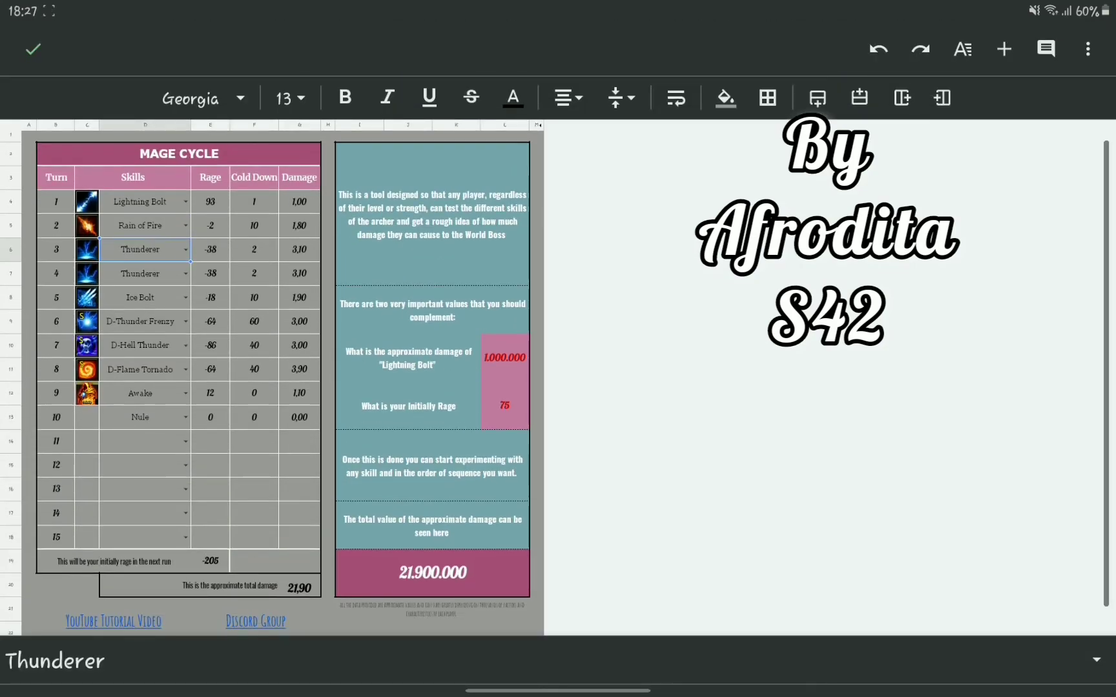
{"action": "left_click", "coordinate": [158, 273]}
{"action": "left_click", "coordinate": [183, 656]}
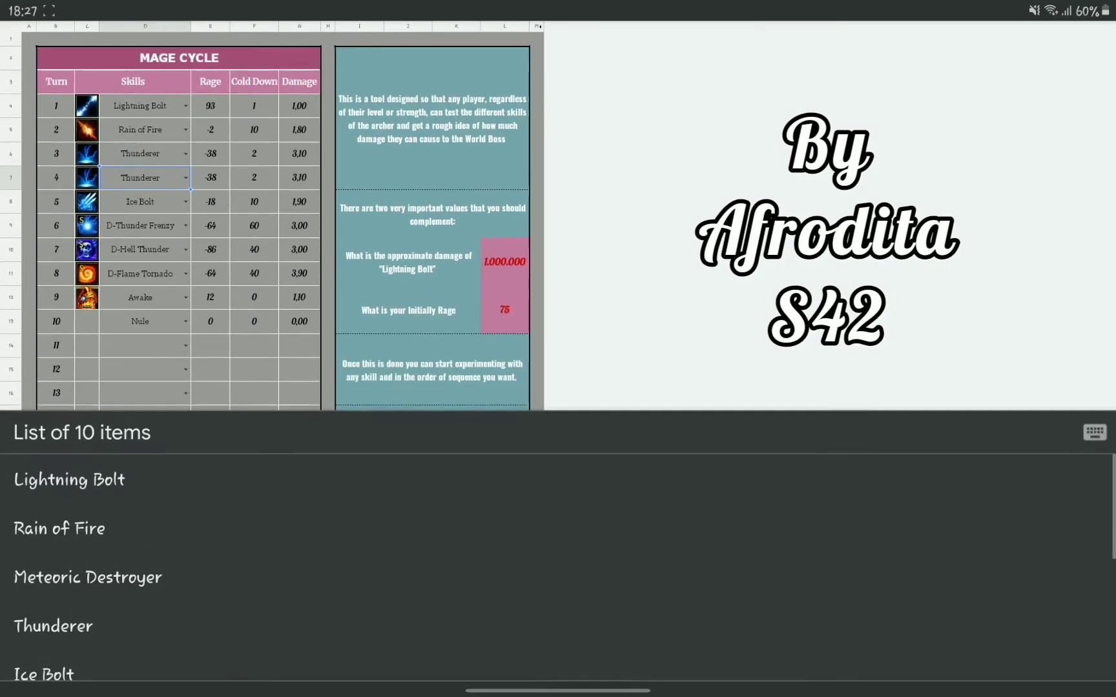
{"action": "left_click", "coordinate": [70, 482]}
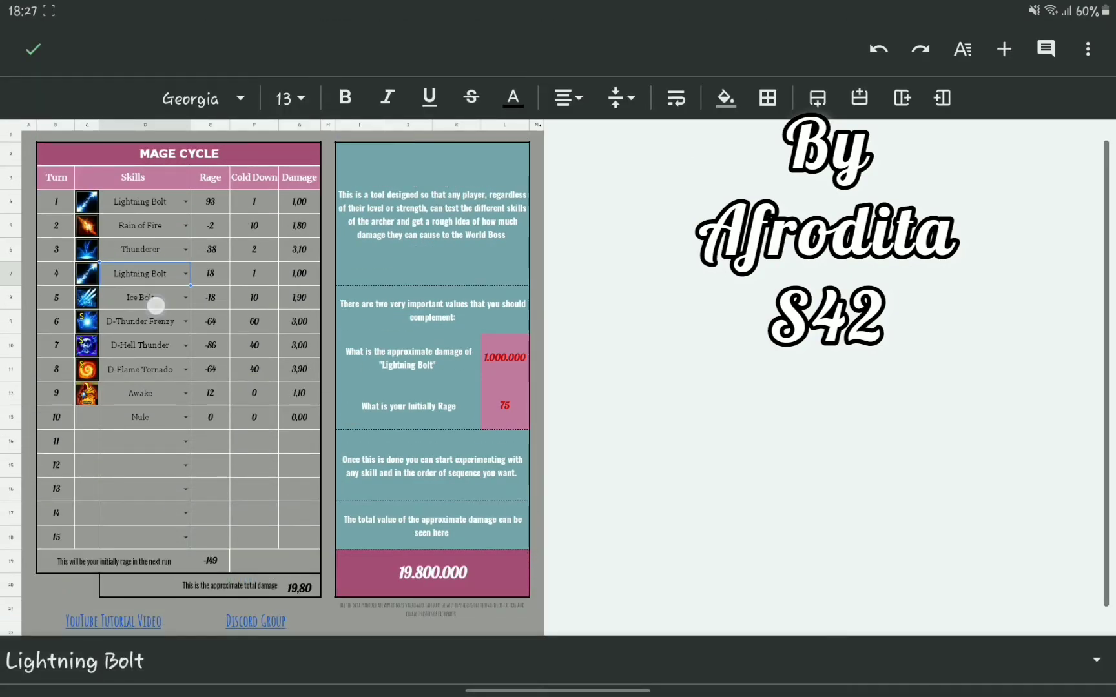
{"action": "left_click", "coordinate": [155, 301]}
{"action": "left_click", "coordinate": [197, 663]}
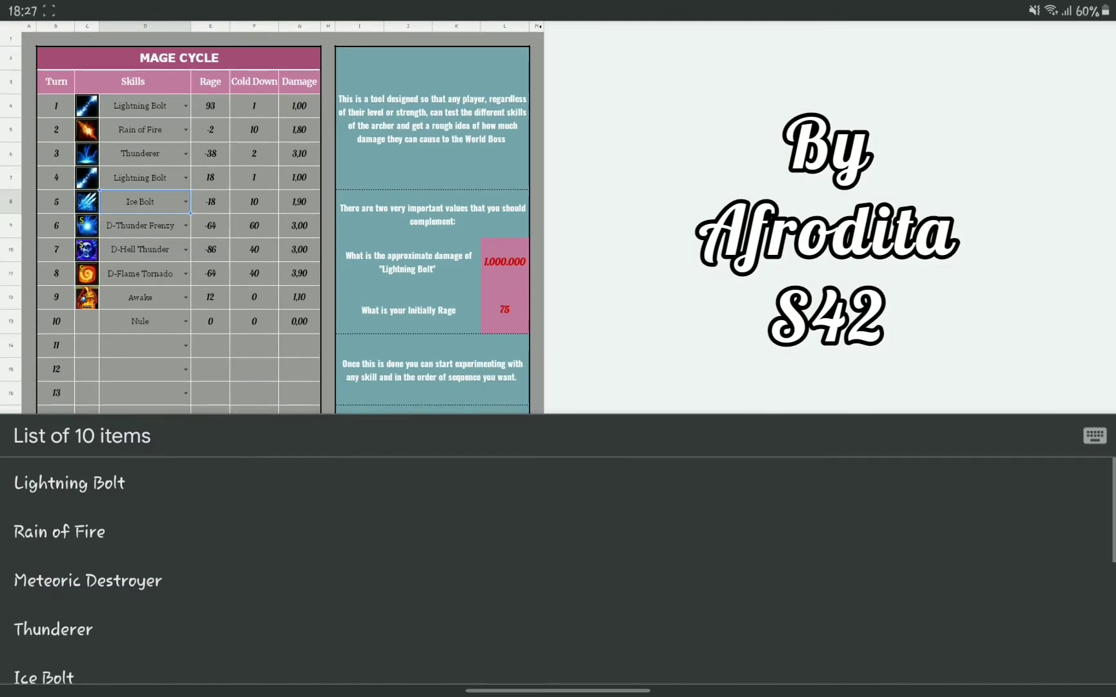
{"action": "left_click", "coordinate": [177, 536]}
Set turns 6–8 to Thunderer, Lightning Bolt and Rain of Fire, then finish editing
{"action": "left_click", "coordinate": [148, 318]}
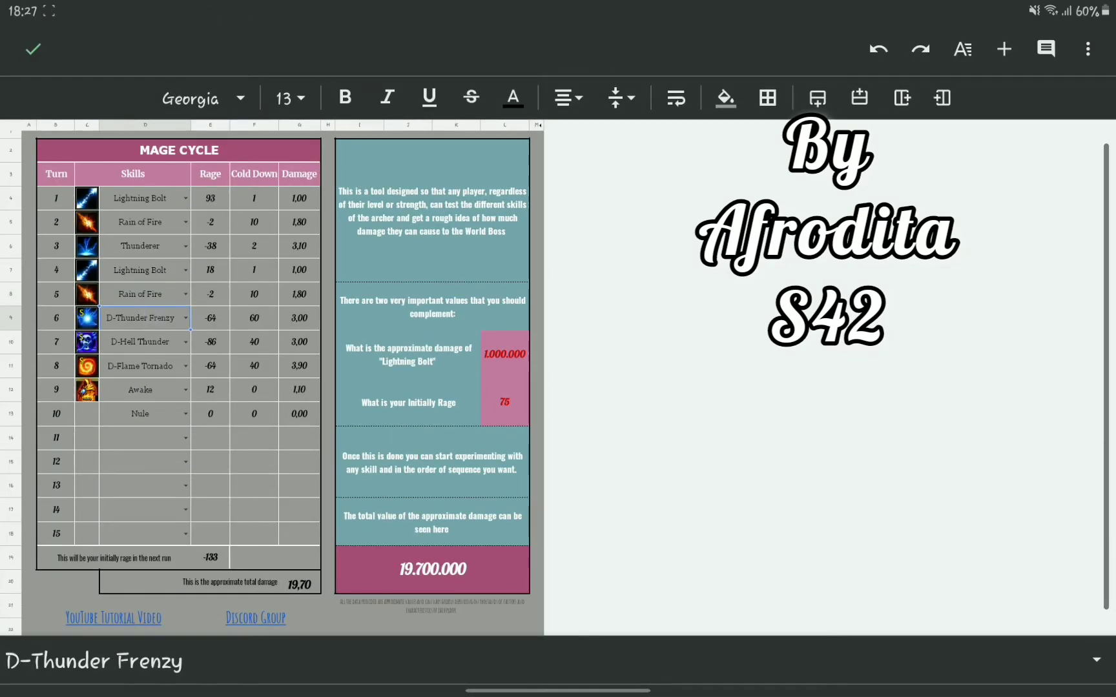
{"action": "left_click", "coordinate": [227, 669]}
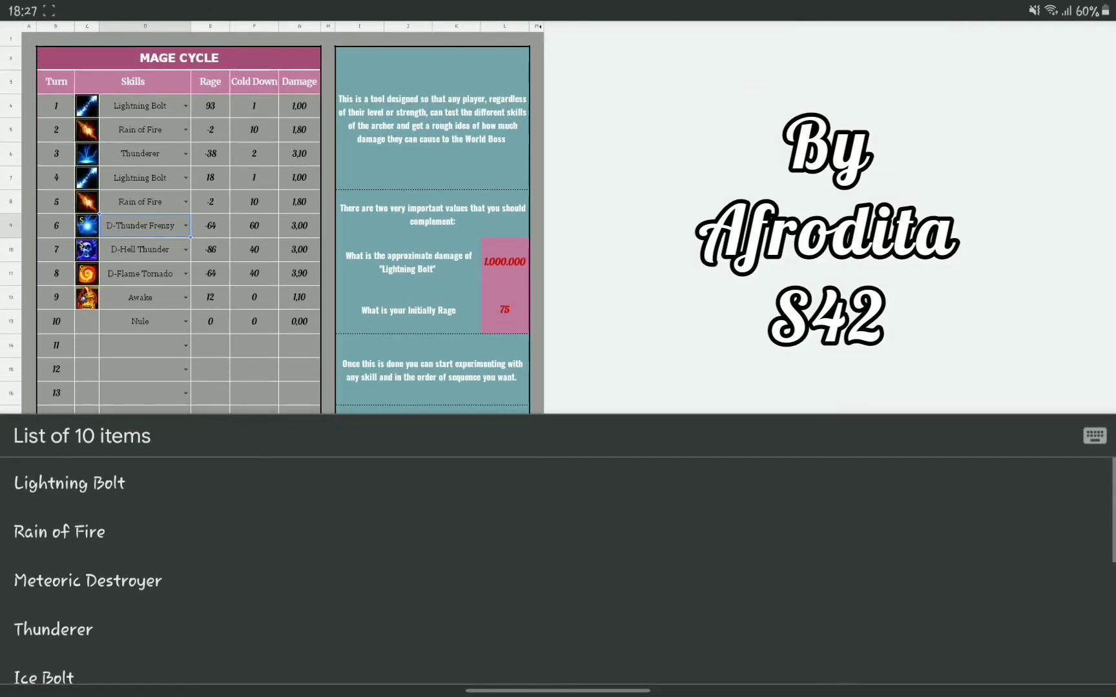
{"action": "left_click", "coordinate": [54, 630]}
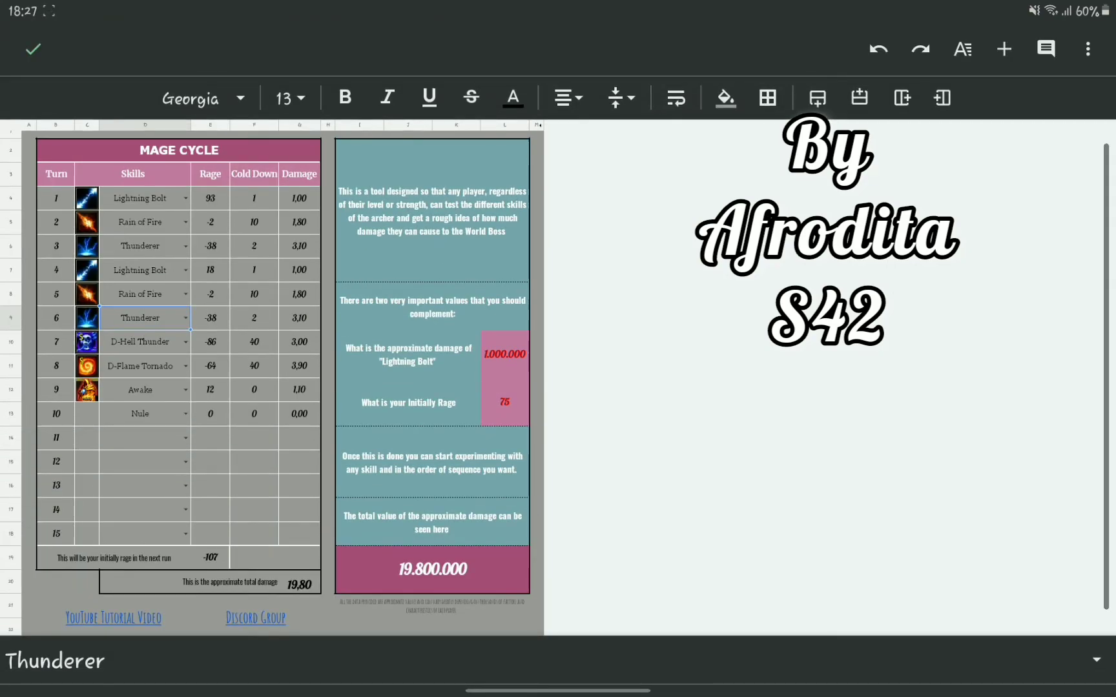
{"action": "left_click", "coordinate": [148, 342]}
{"action": "left_click", "coordinate": [226, 669]}
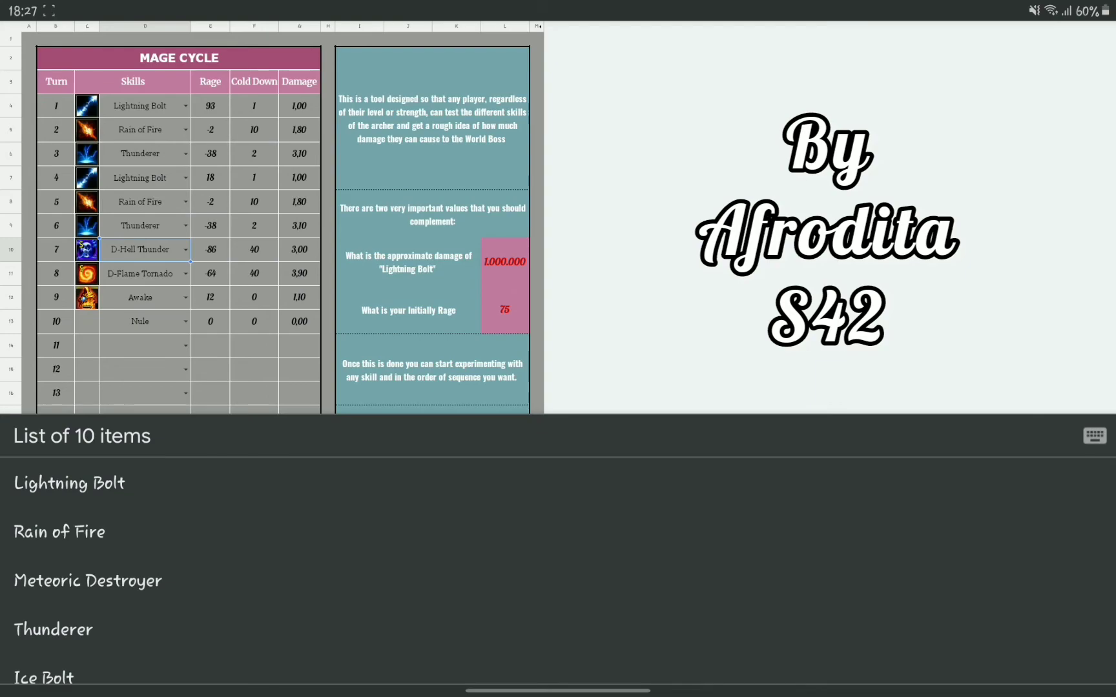
{"action": "left_click", "coordinate": [69, 483]}
{"action": "left_click", "coordinate": [149, 369]}
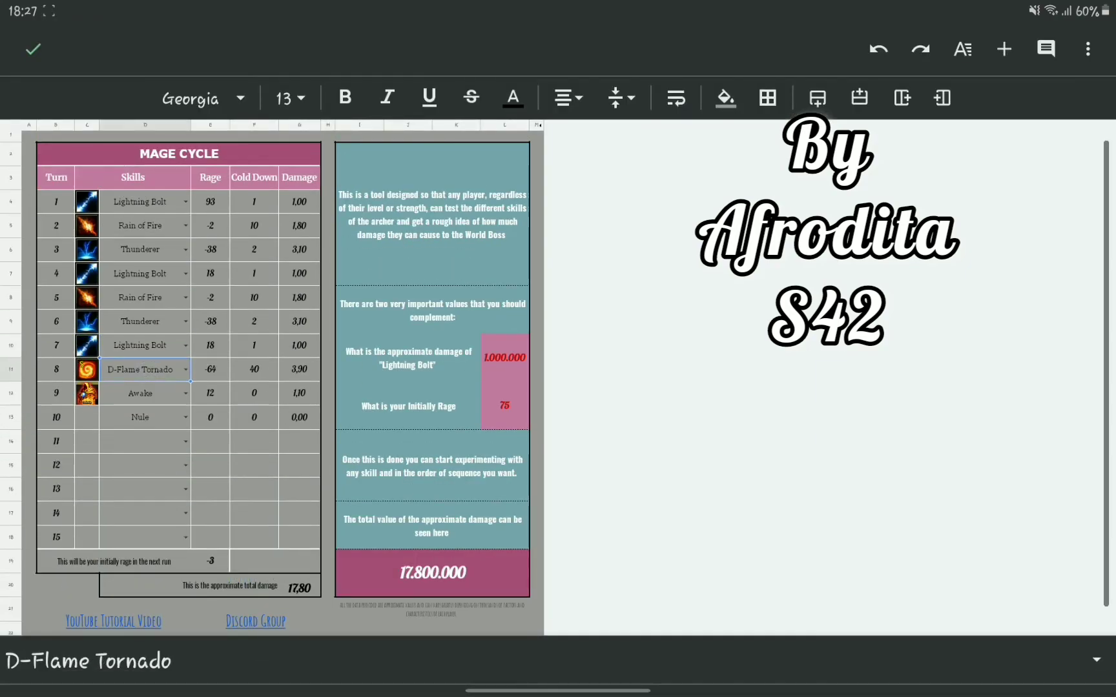
{"action": "left_click", "coordinate": [1096, 661]}
{"action": "left_click", "coordinate": [60, 532]}
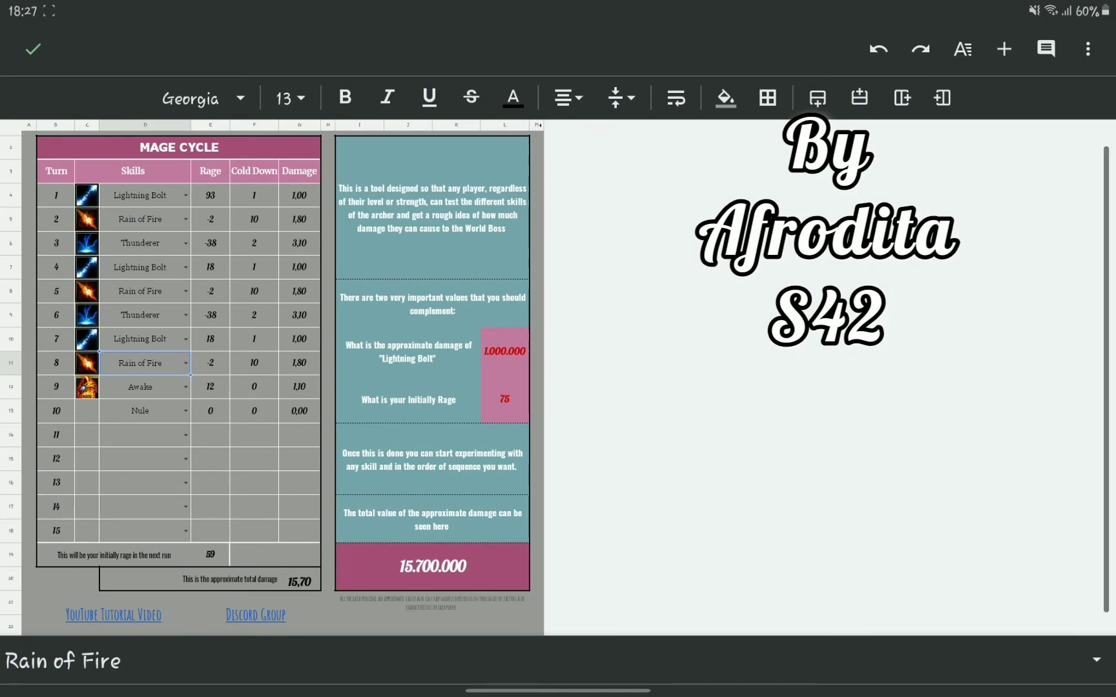
{"action": "left_click", "coordinate": [34, 49]}
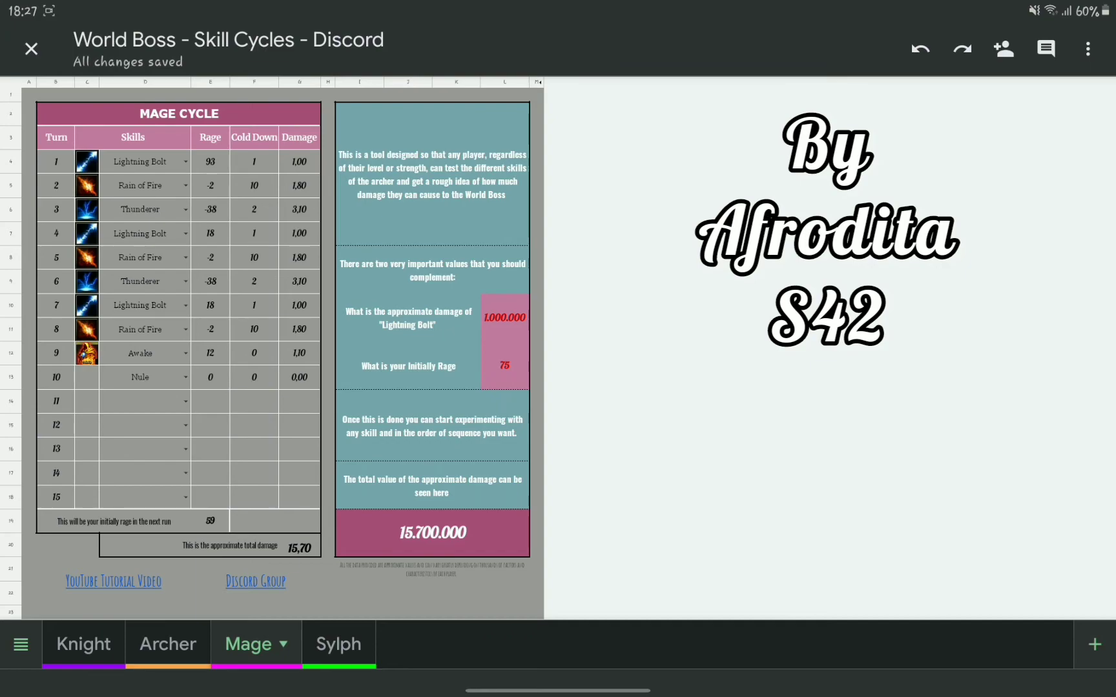
Change the Mage's Lightning Bolt damage from 1000000 to 1500000, bringing the total to 23.550.000
{"action": "double_click", "coordinate": [512, 325]}
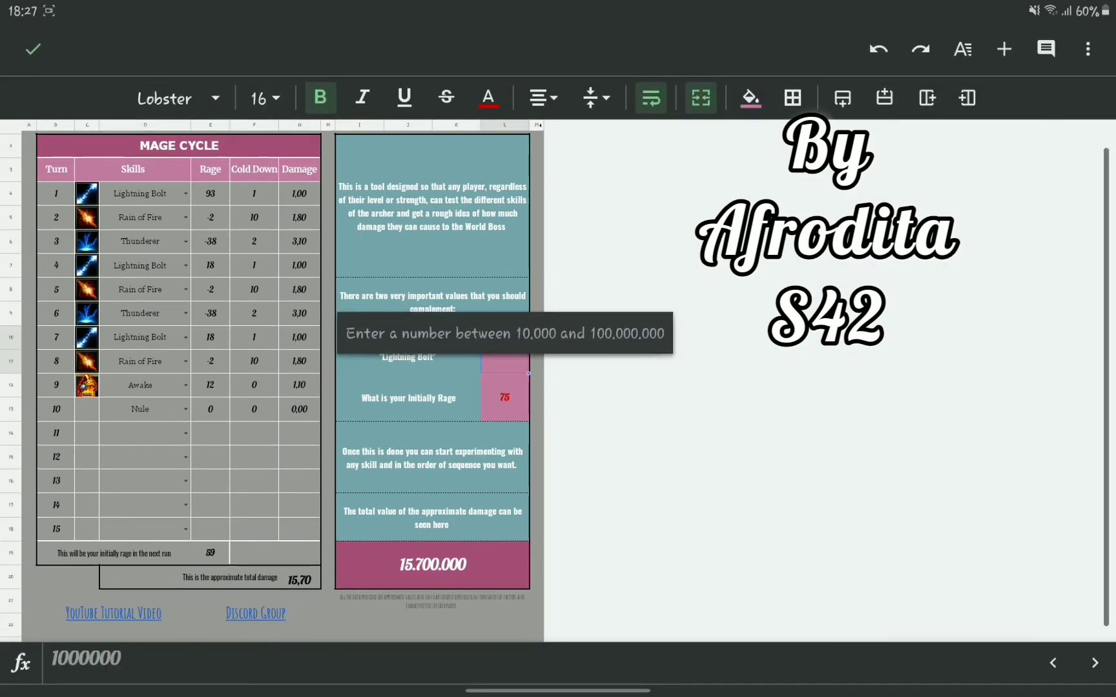
{"action": "left_click", "coordinate": [87, 659]}
{"action": "left_click", "coordinate": [65, 338]}
{"action": "left_click", "coordinate": [768, 440]}
{"action": "left_click", "coordinate": [347, 441]}
{"action": "left_click", "coordinate": [488, 500]}
{"action": "left_click", "coordinate": [1010, 341]}
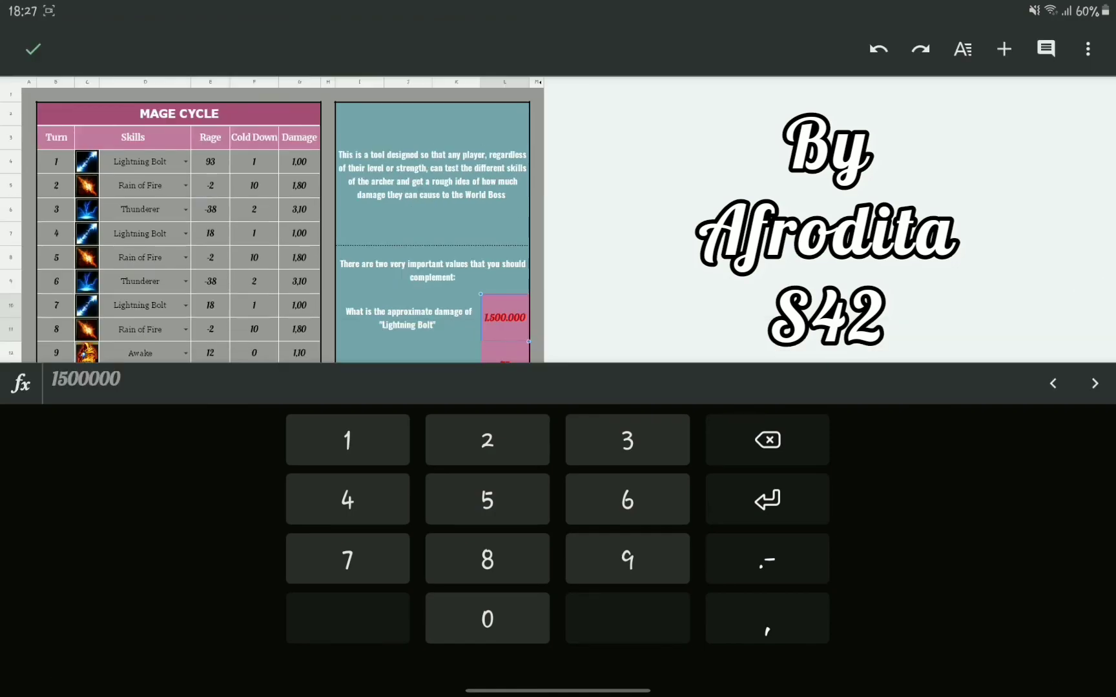
{"action": "left_click", "coordinate": [33, 49]}
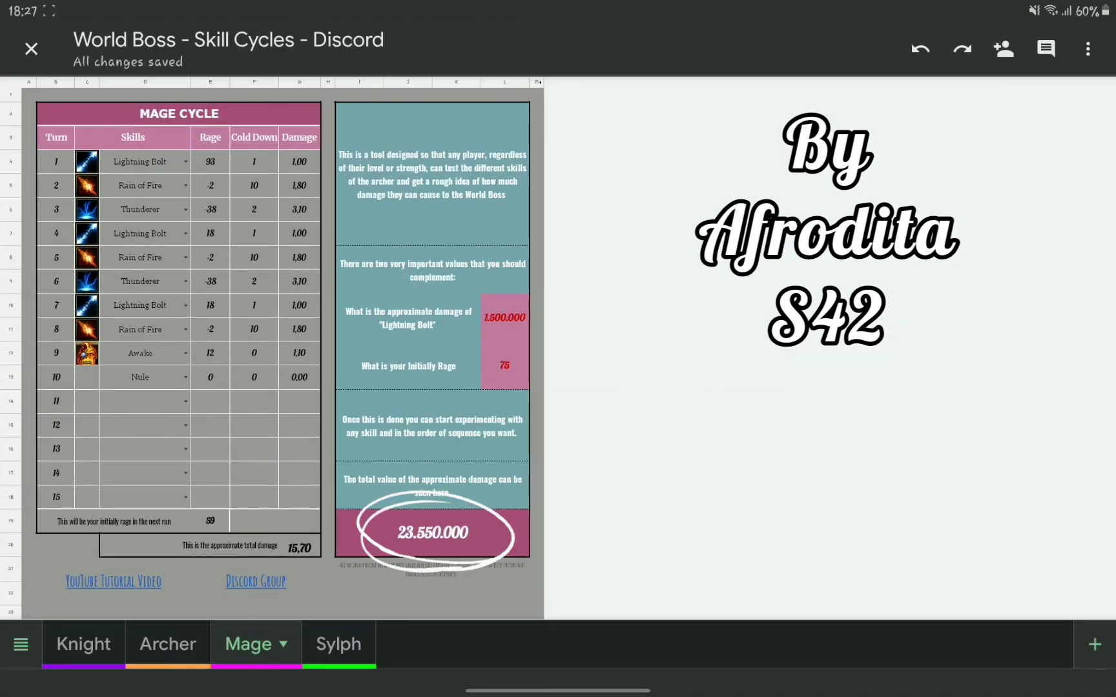